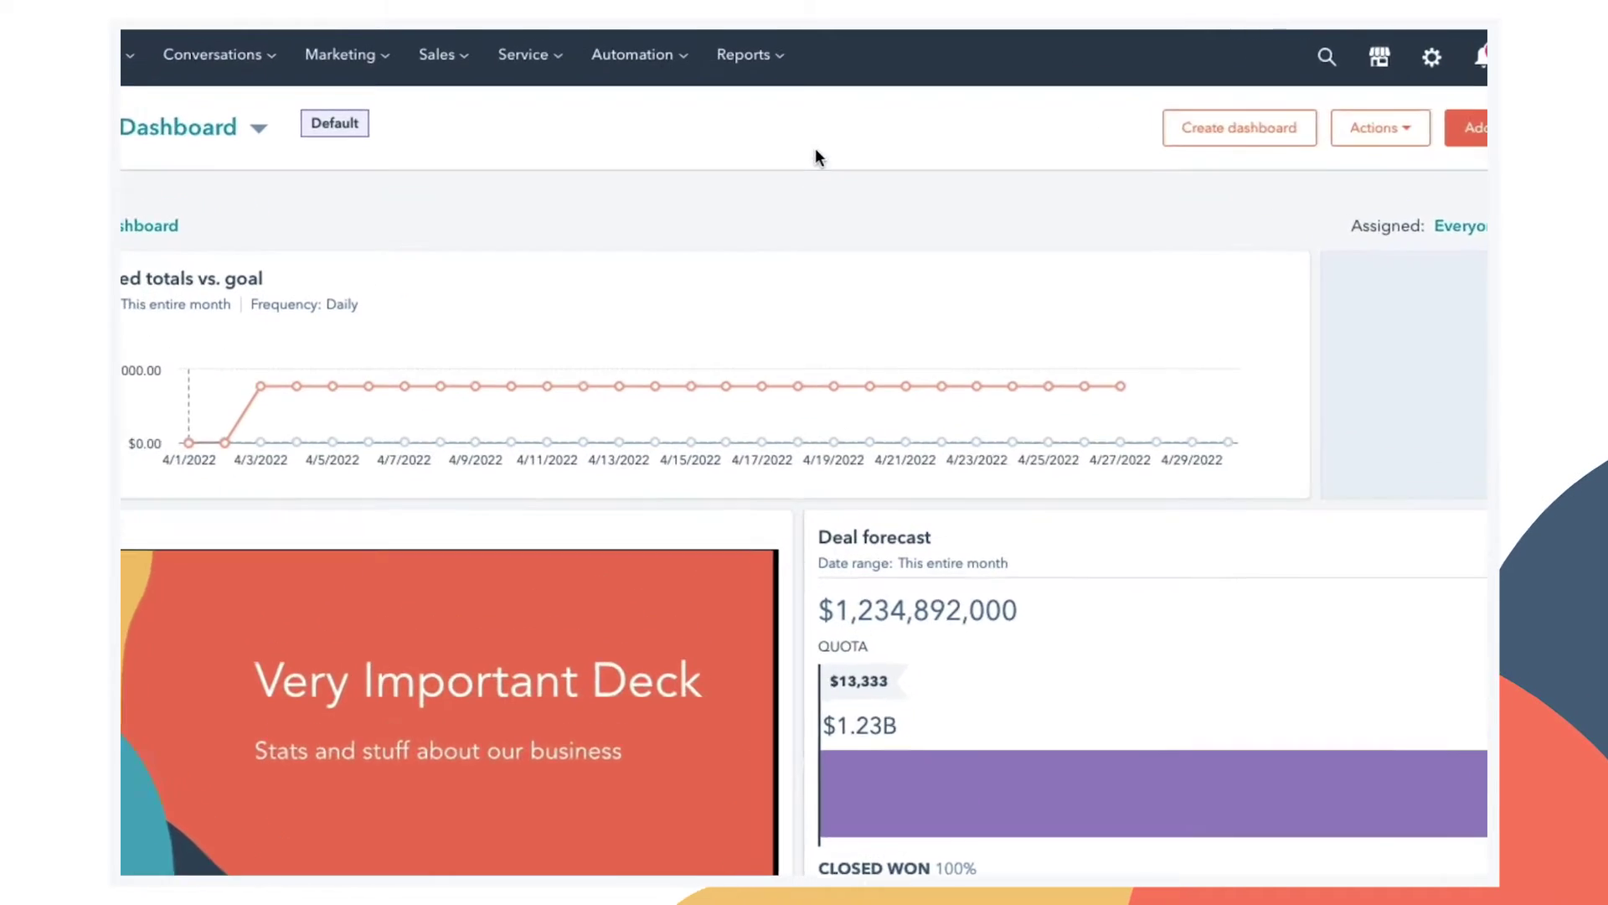
Open the Reports list from the reporting menu to see the 52 saved reports
left_click(777, 75)
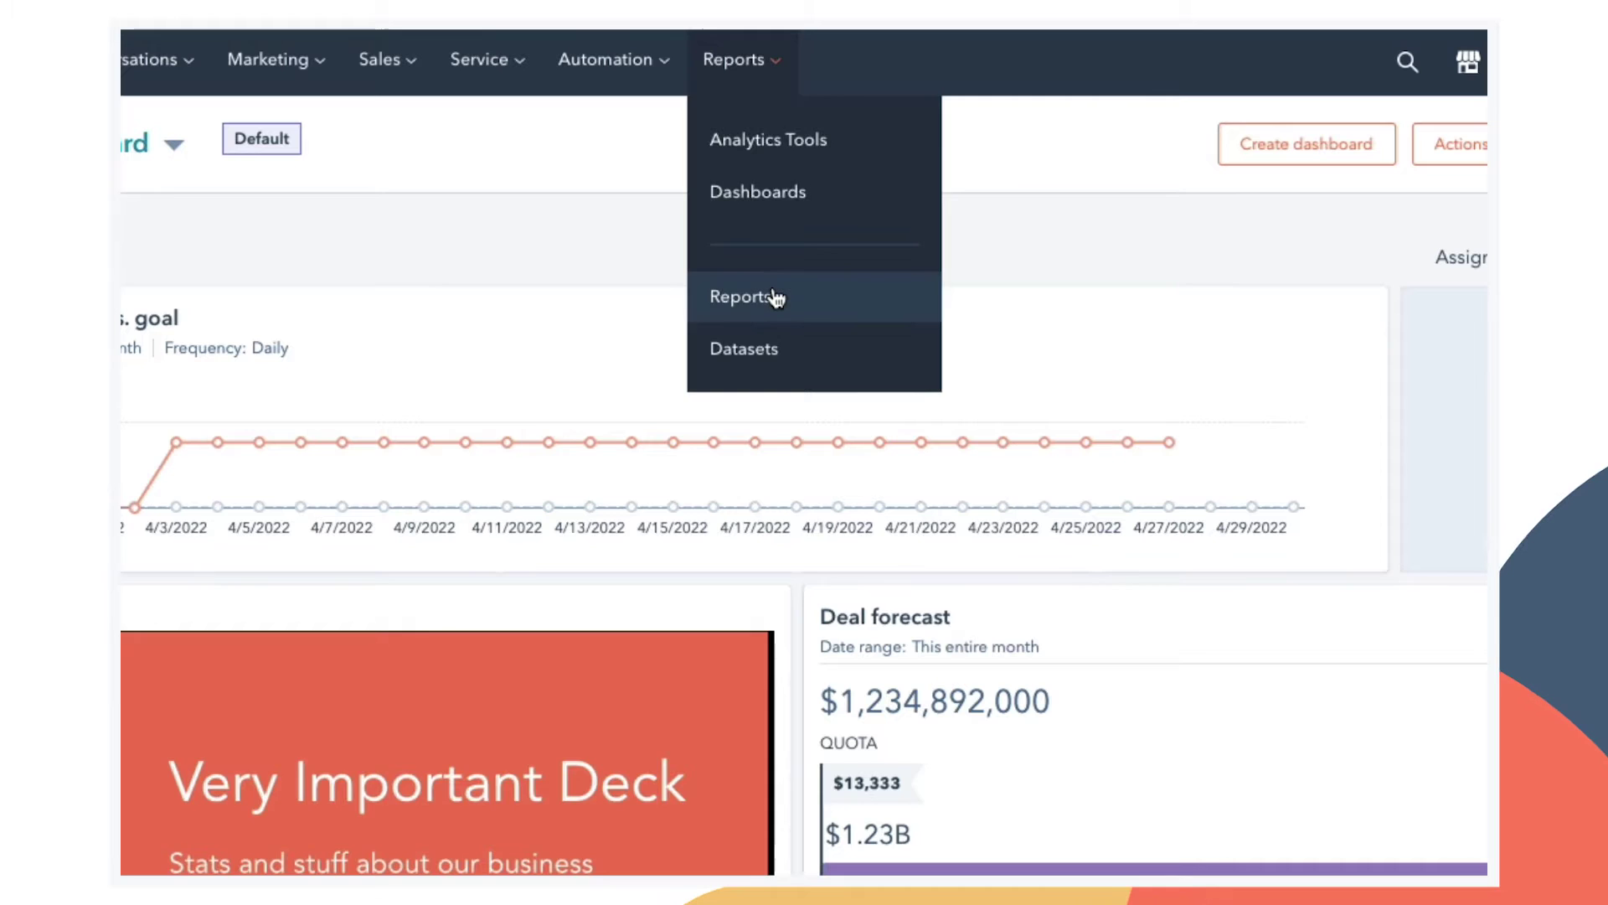
left_click(773, 295)
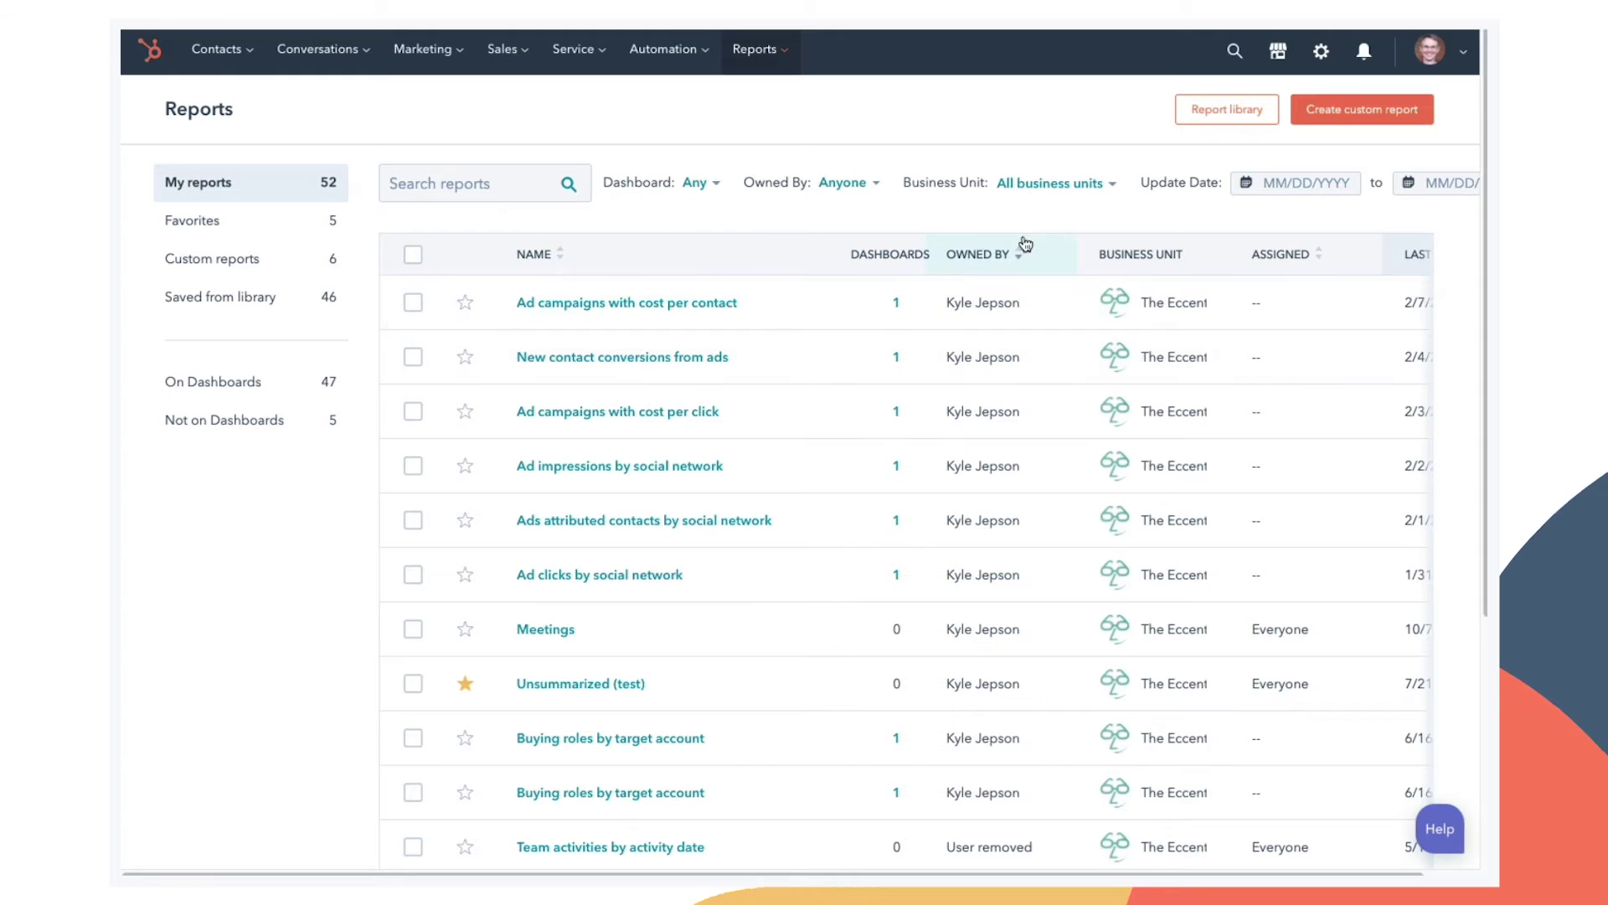
Create a Custom Report Builder report using Contacts, Companies and Deals as data sources
left_click(1380, 123)
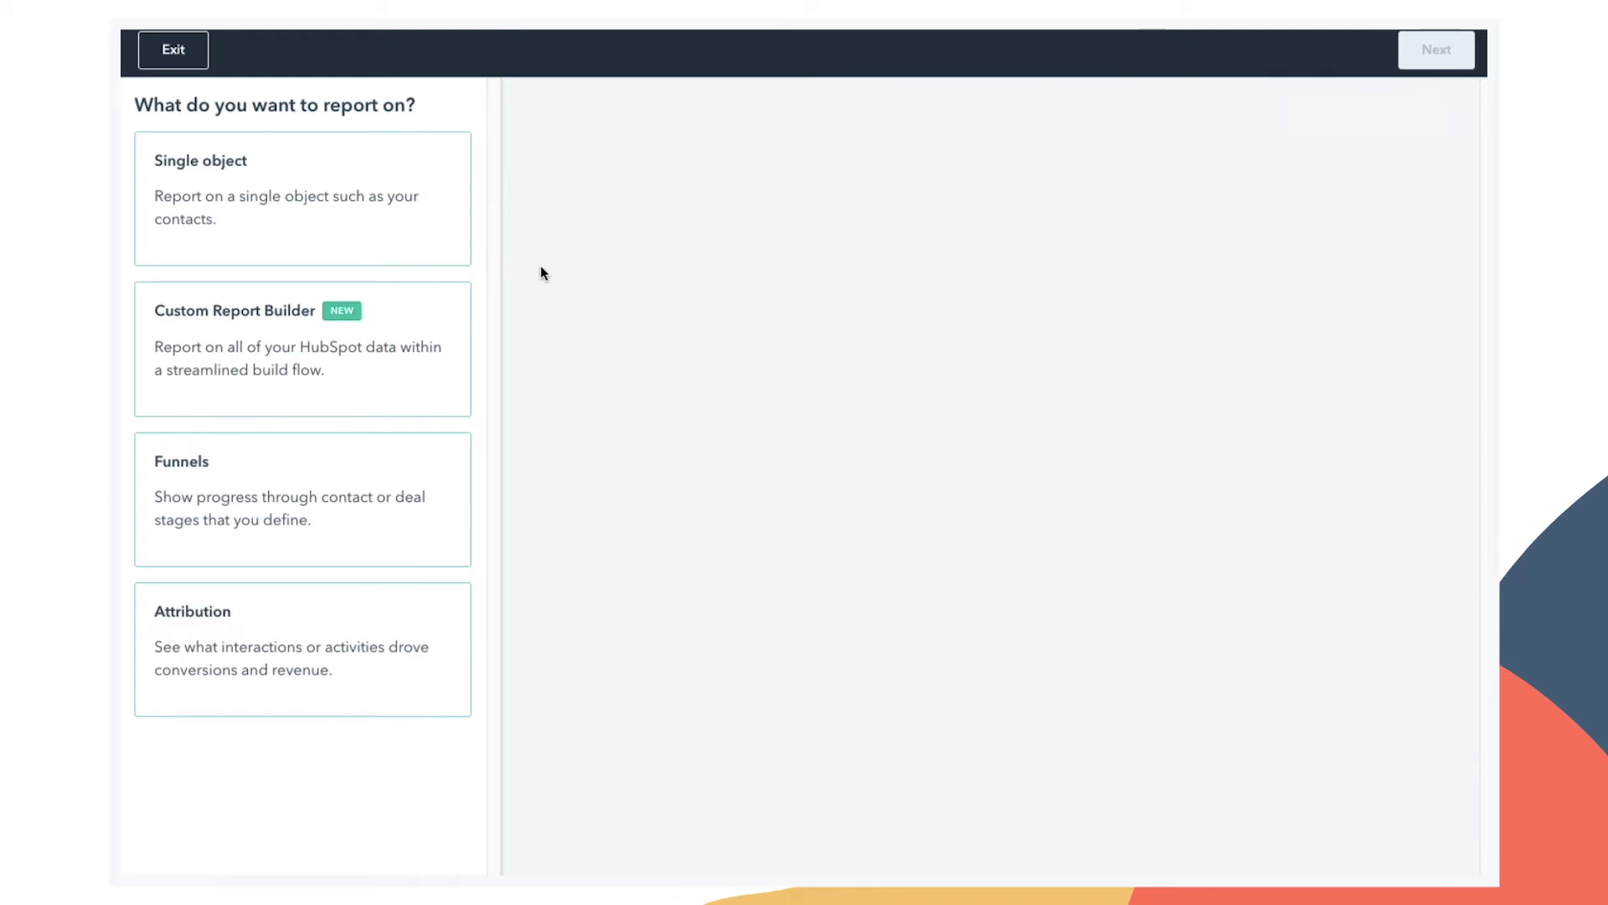
left_click(338, 352)
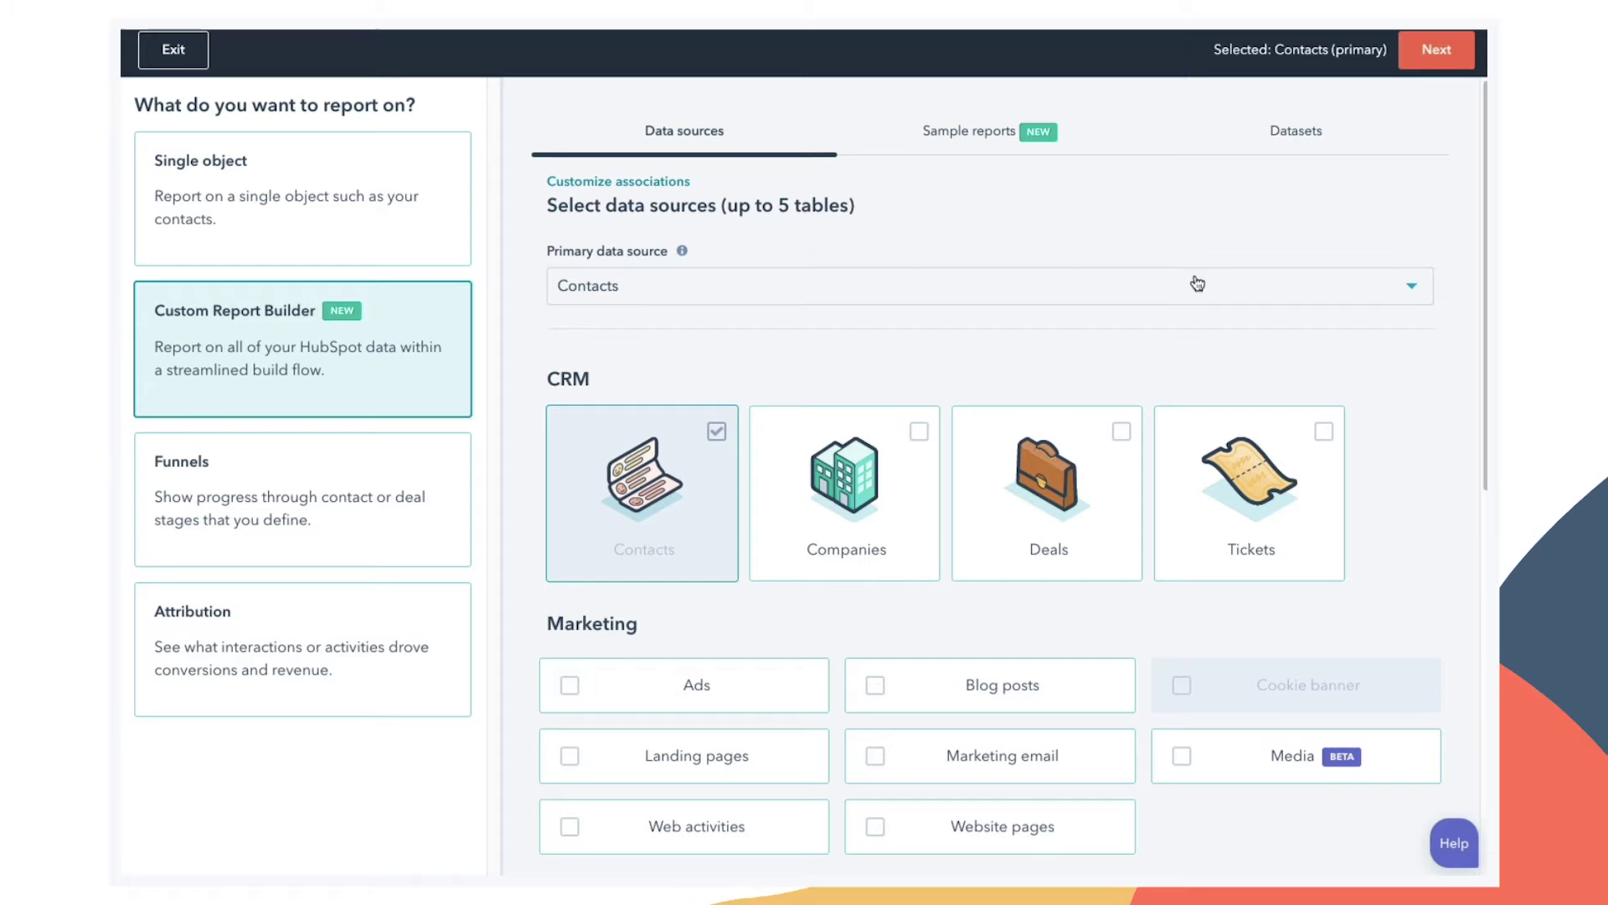
left_click(875, 479)
left_click(1107, 474)
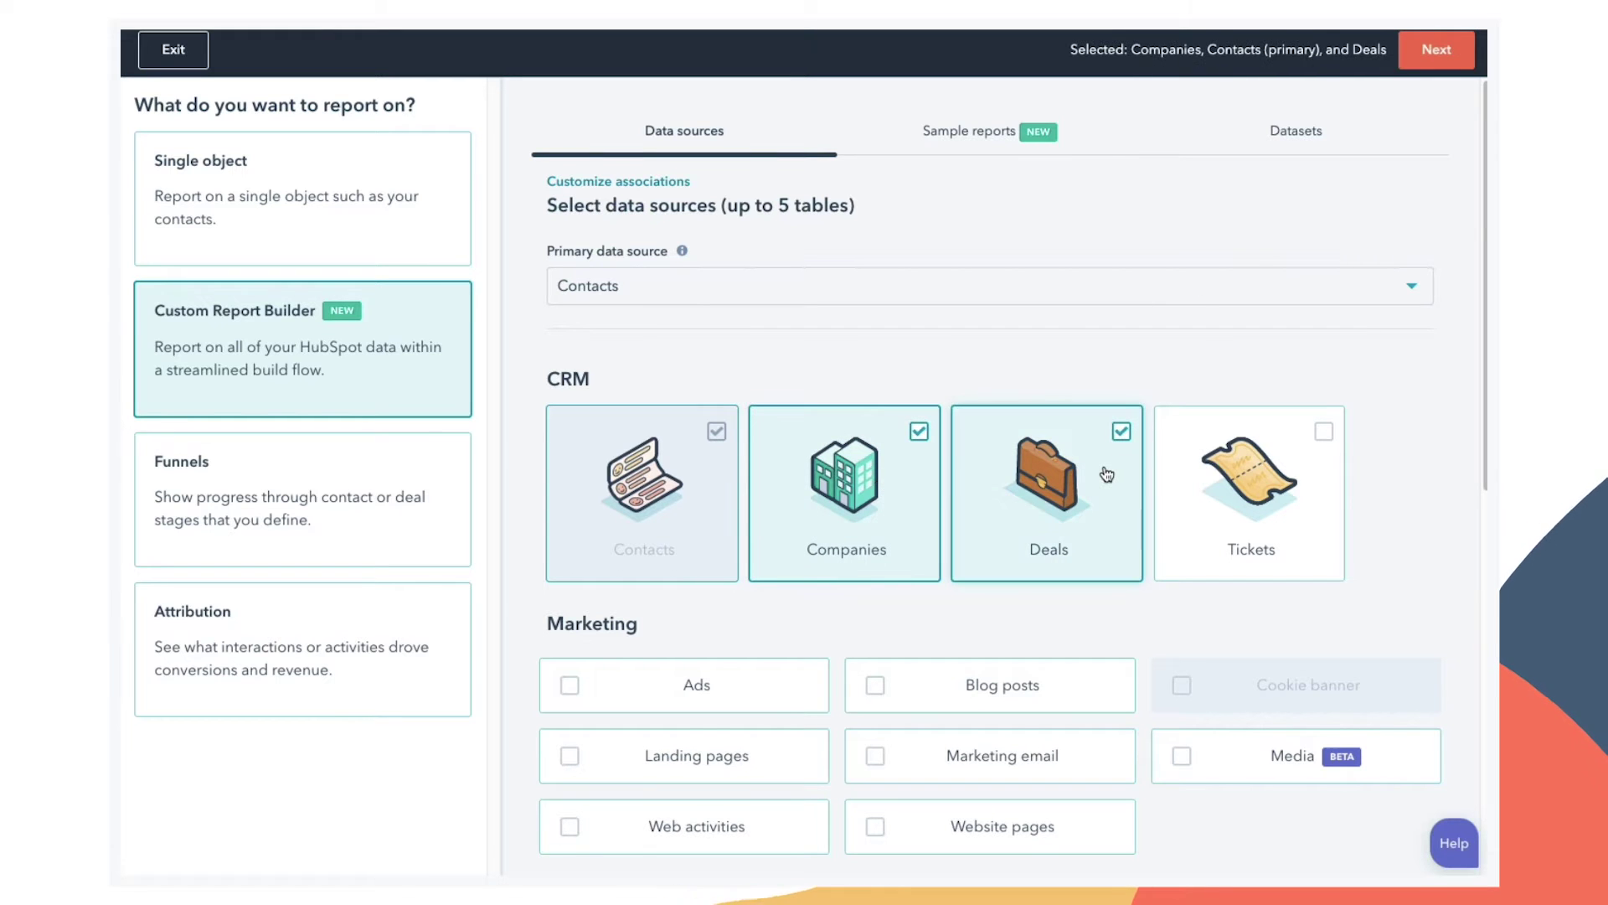
left_click(1453, 62)
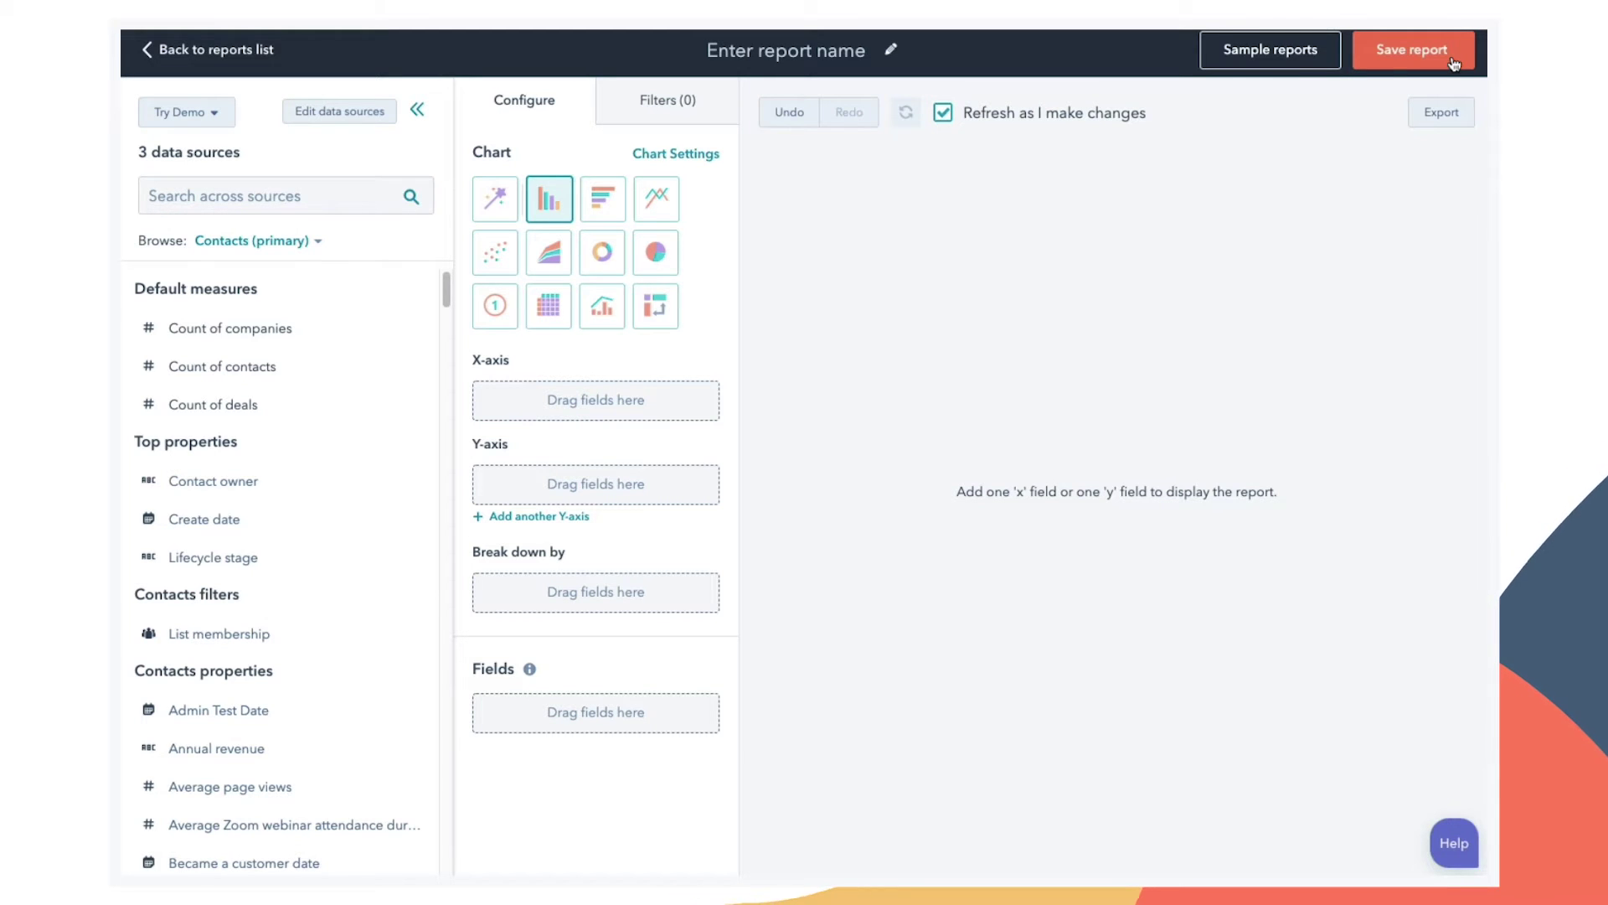
Switch the field browser from Contacts to Companies properties and scroll through them
scroll(369, 464, "down", 12)
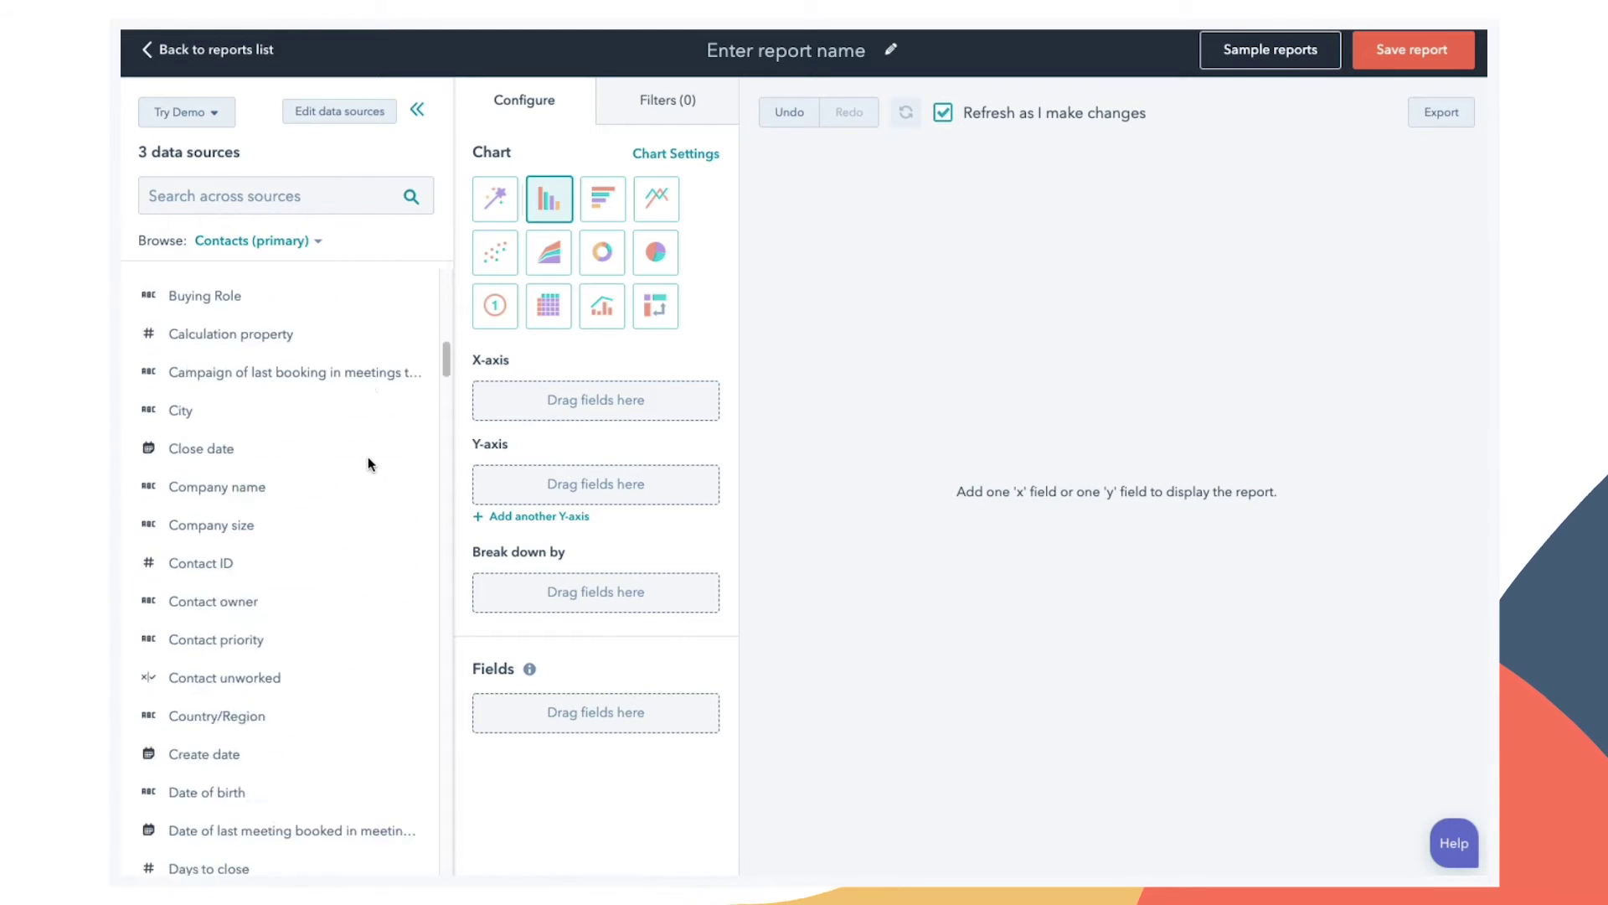
scroll(369, 464, "down", 20)
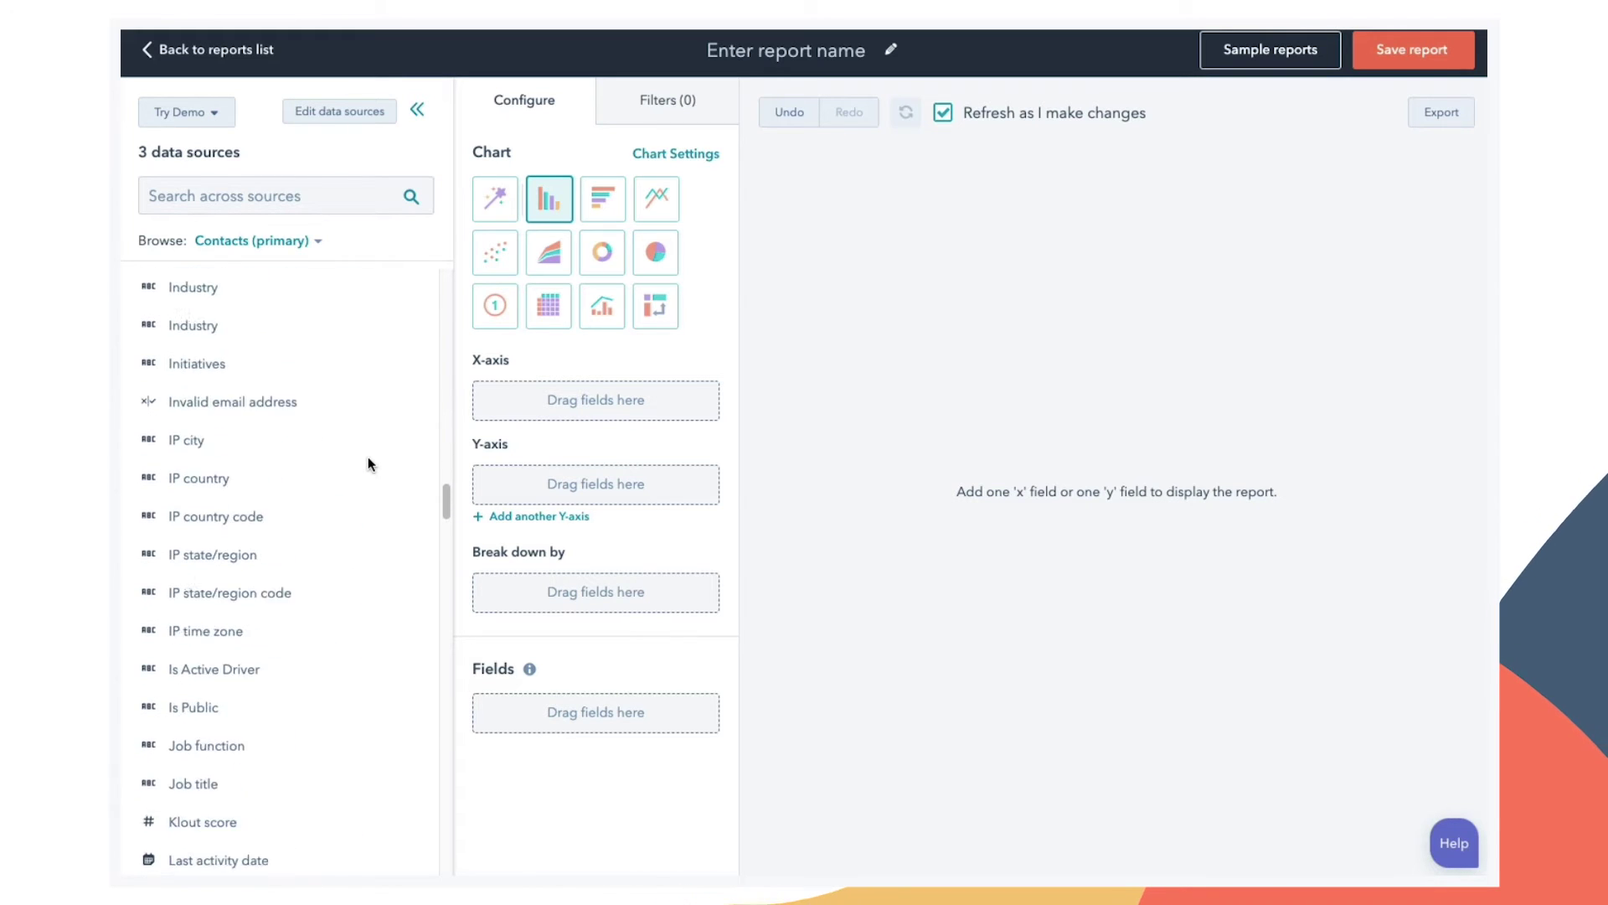
scroll(369, 464, "down", 3)
left_click(251, 241)
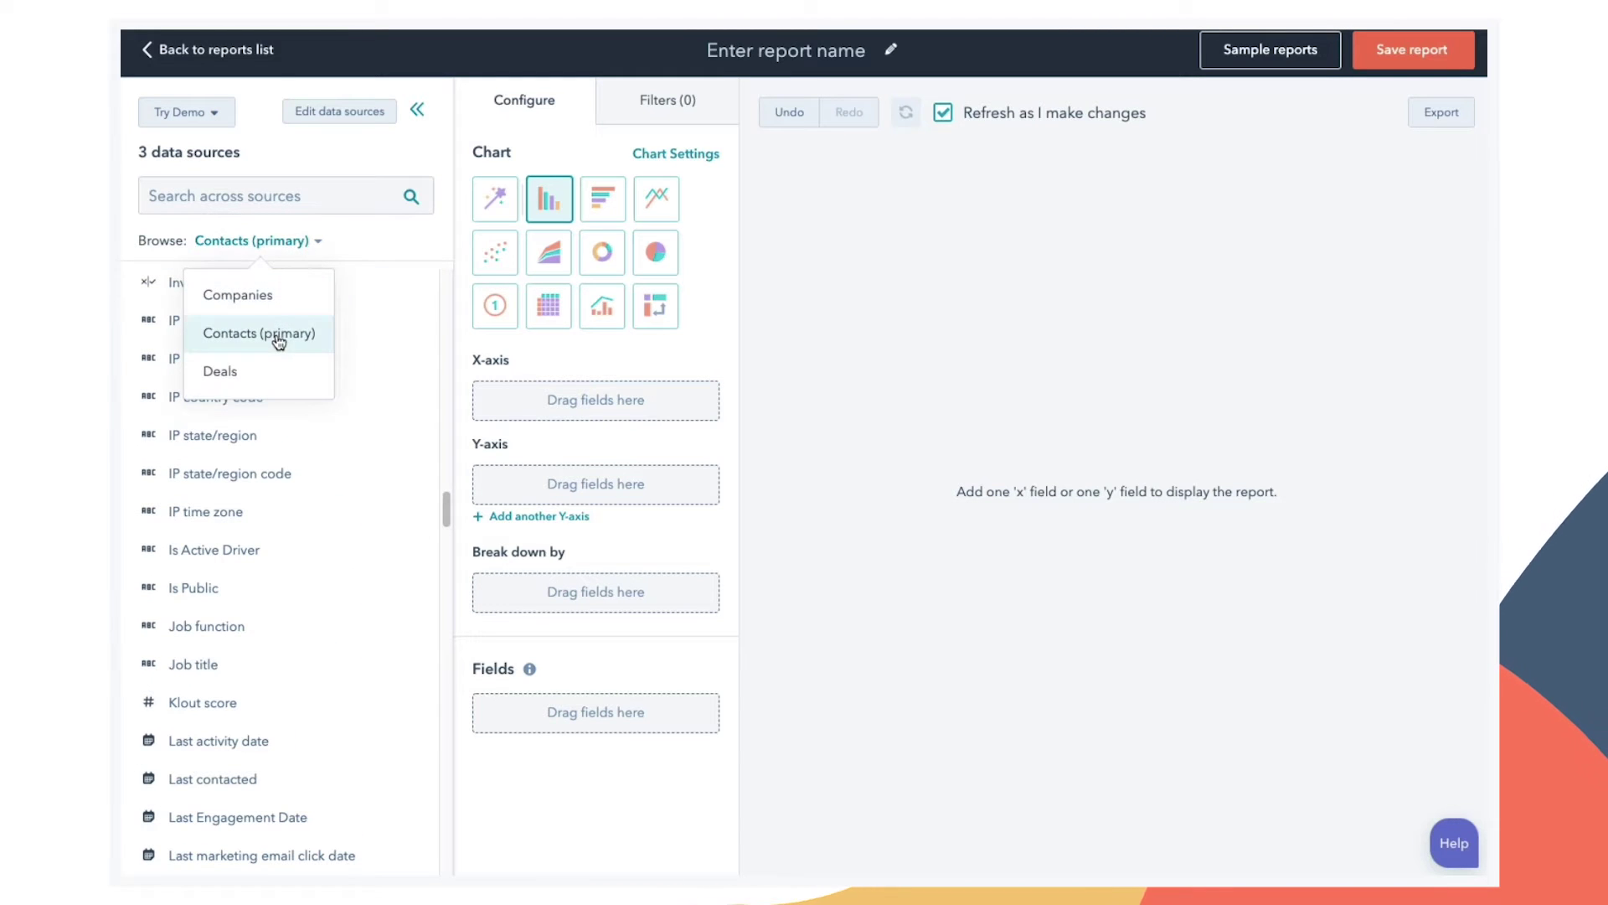
left_click(274, 301)
scroll(333, 520, "down", 10)
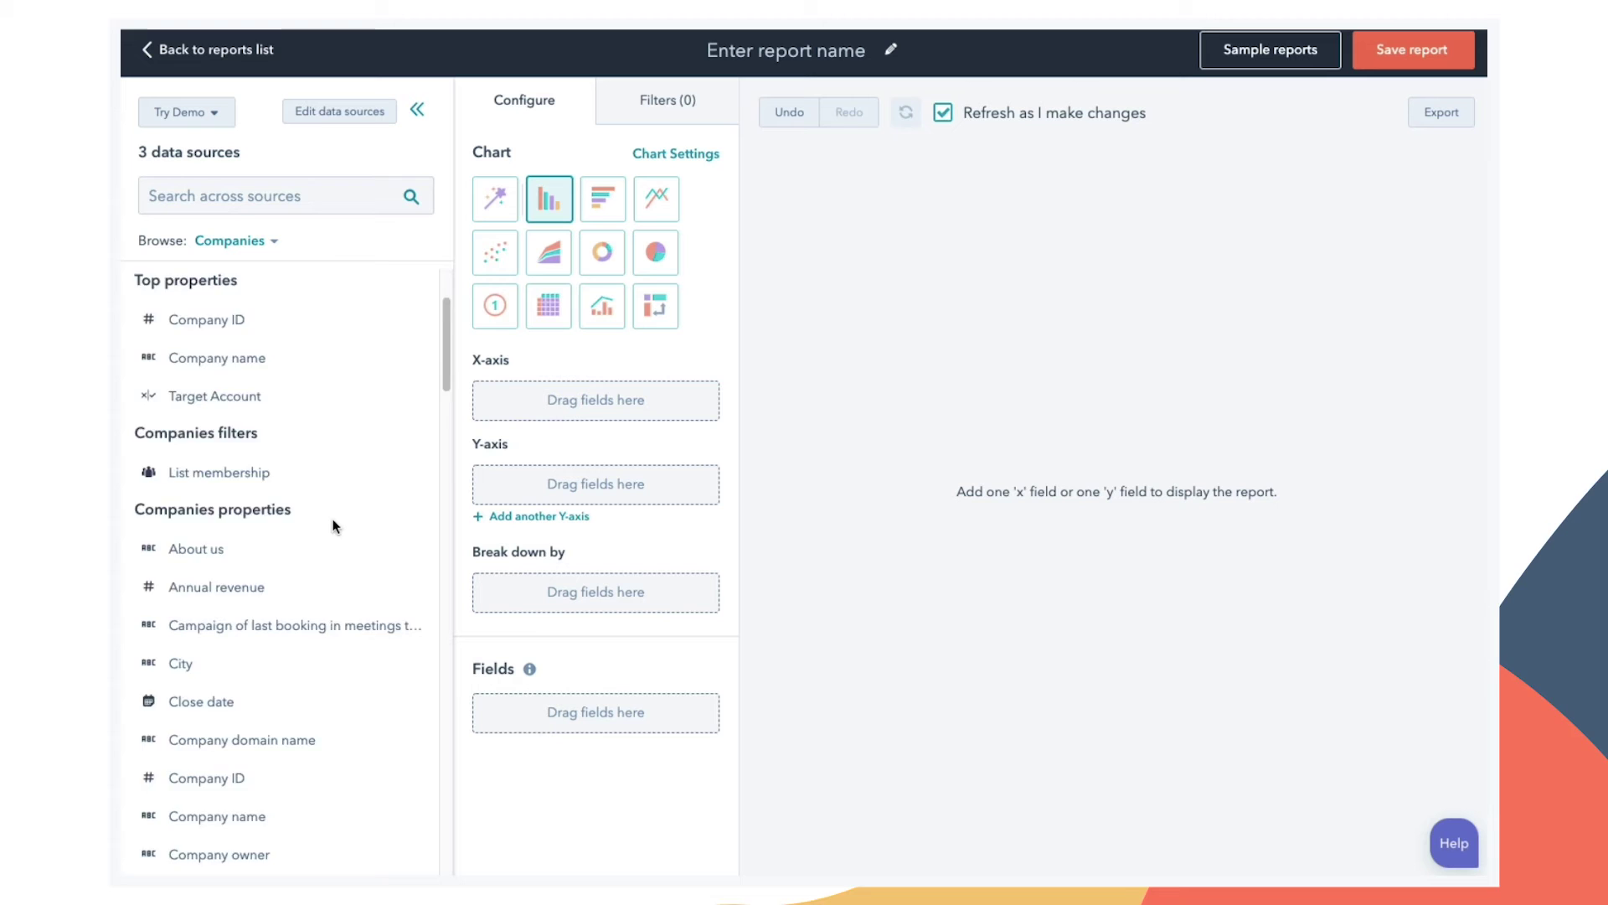
scroll(333, 525, "down", 9)
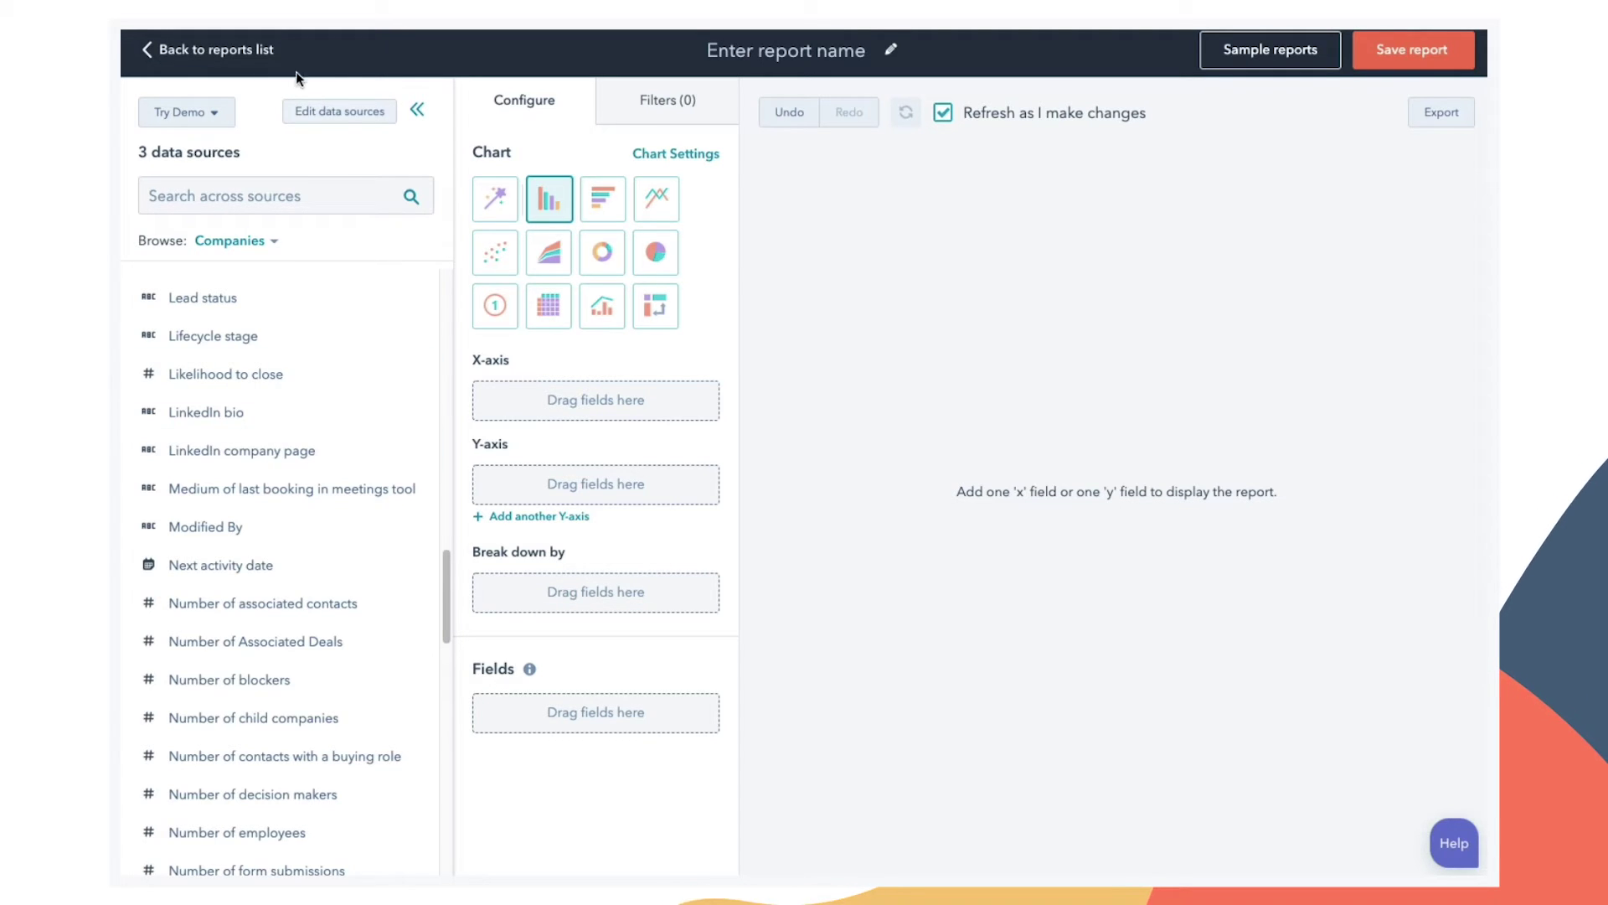
Discard the unsaved report and create a new dataset from Reports > Datasets
left_click(247, 57)
left_click(626, 322)
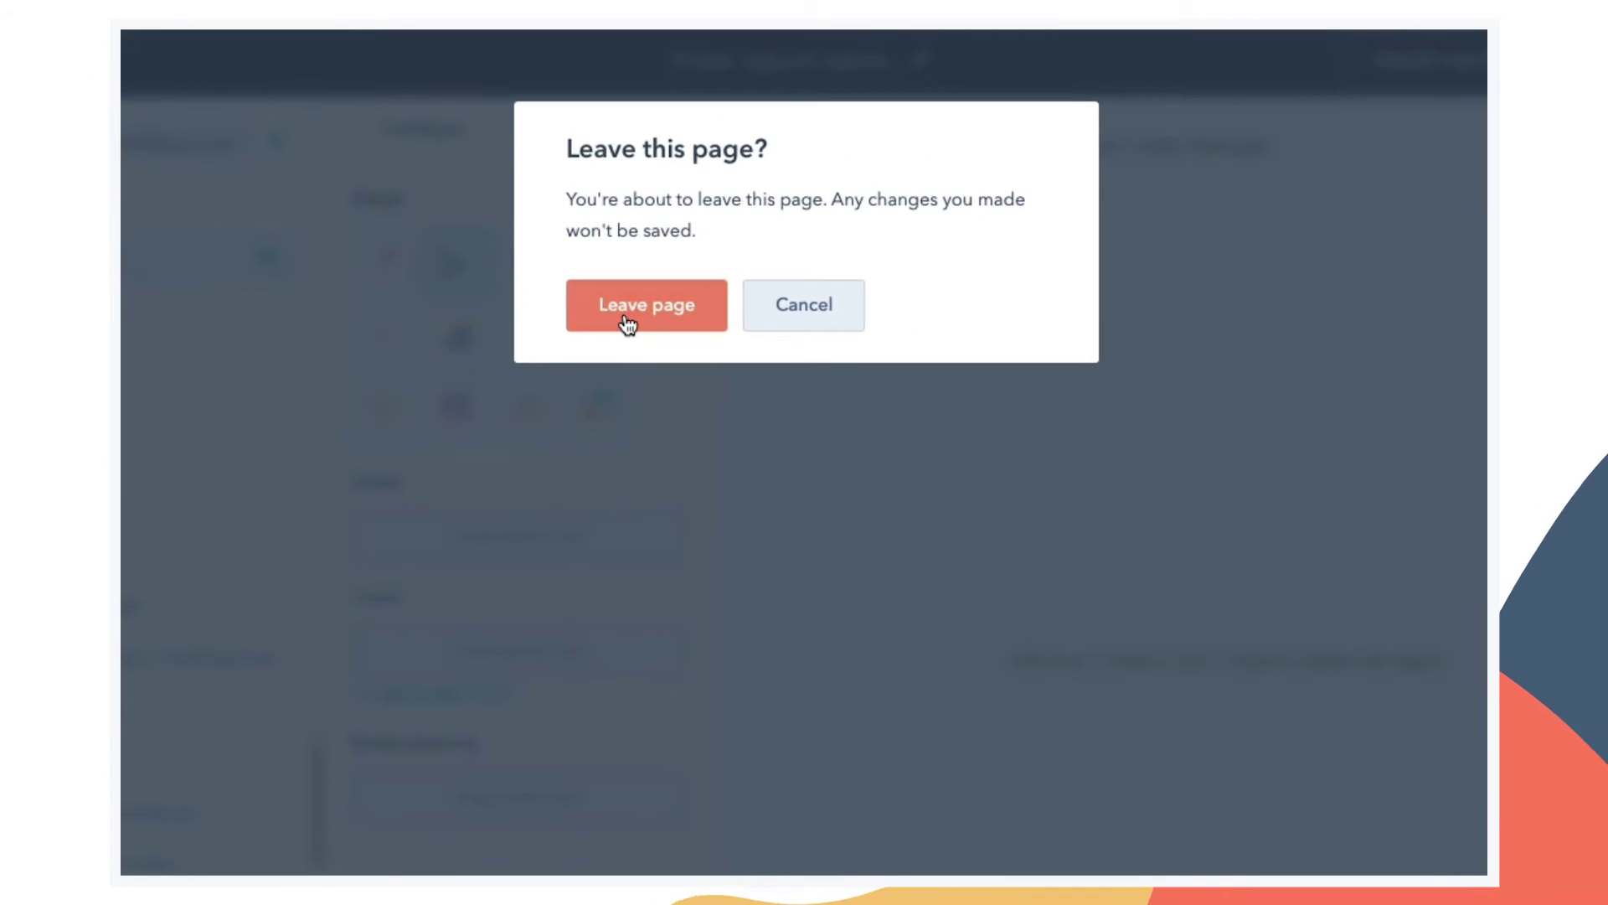
left_click(766, 65)
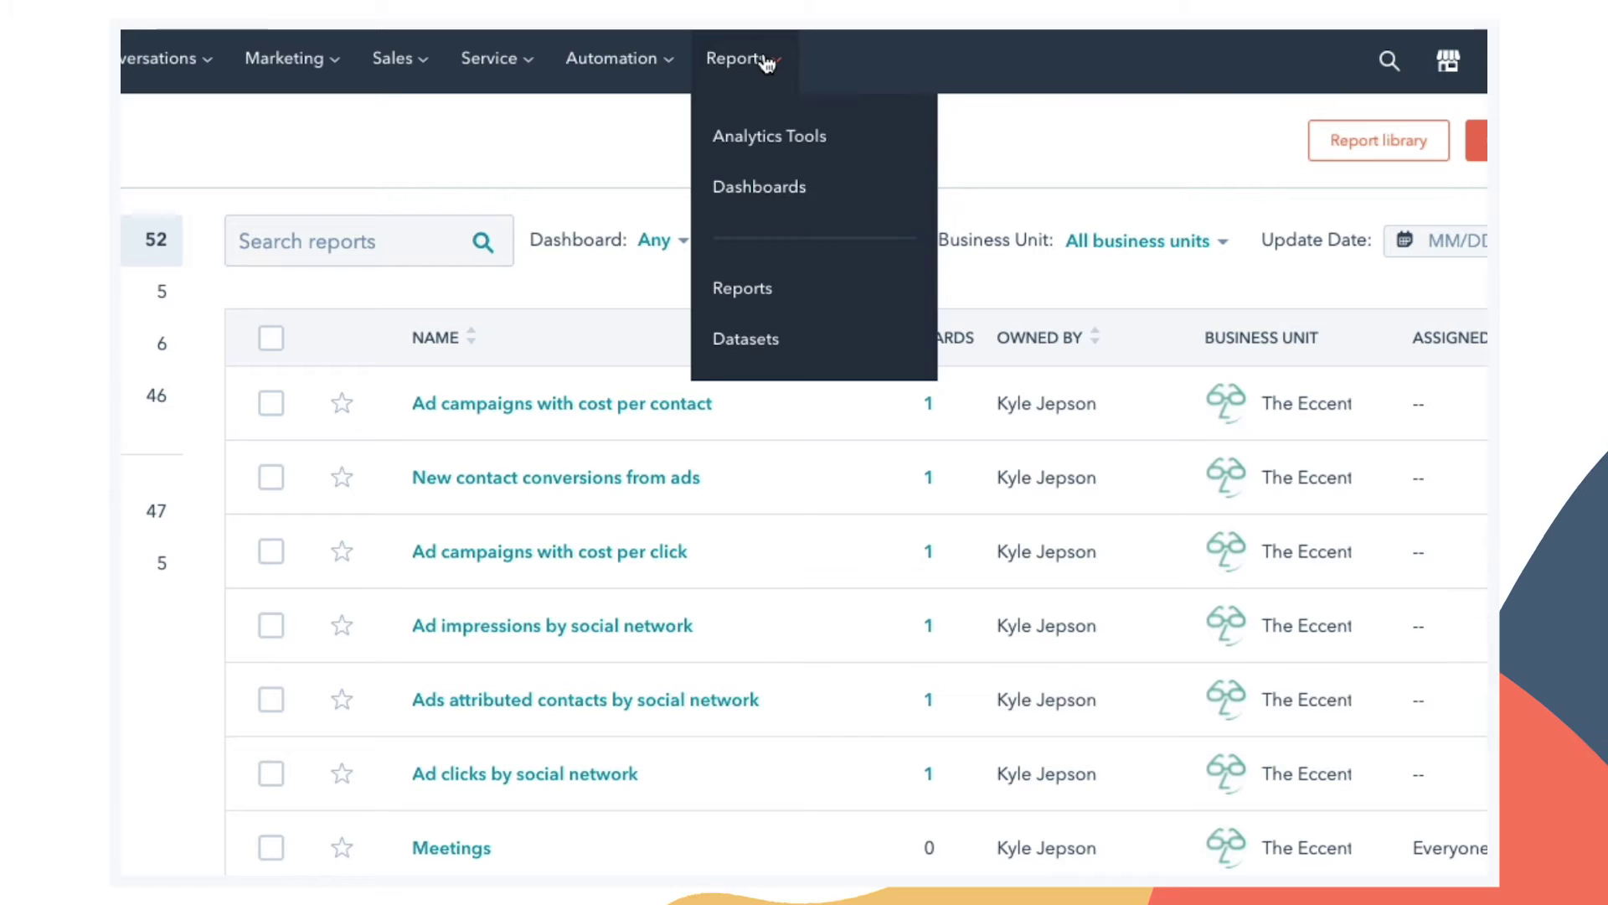
left_click(790, 354)
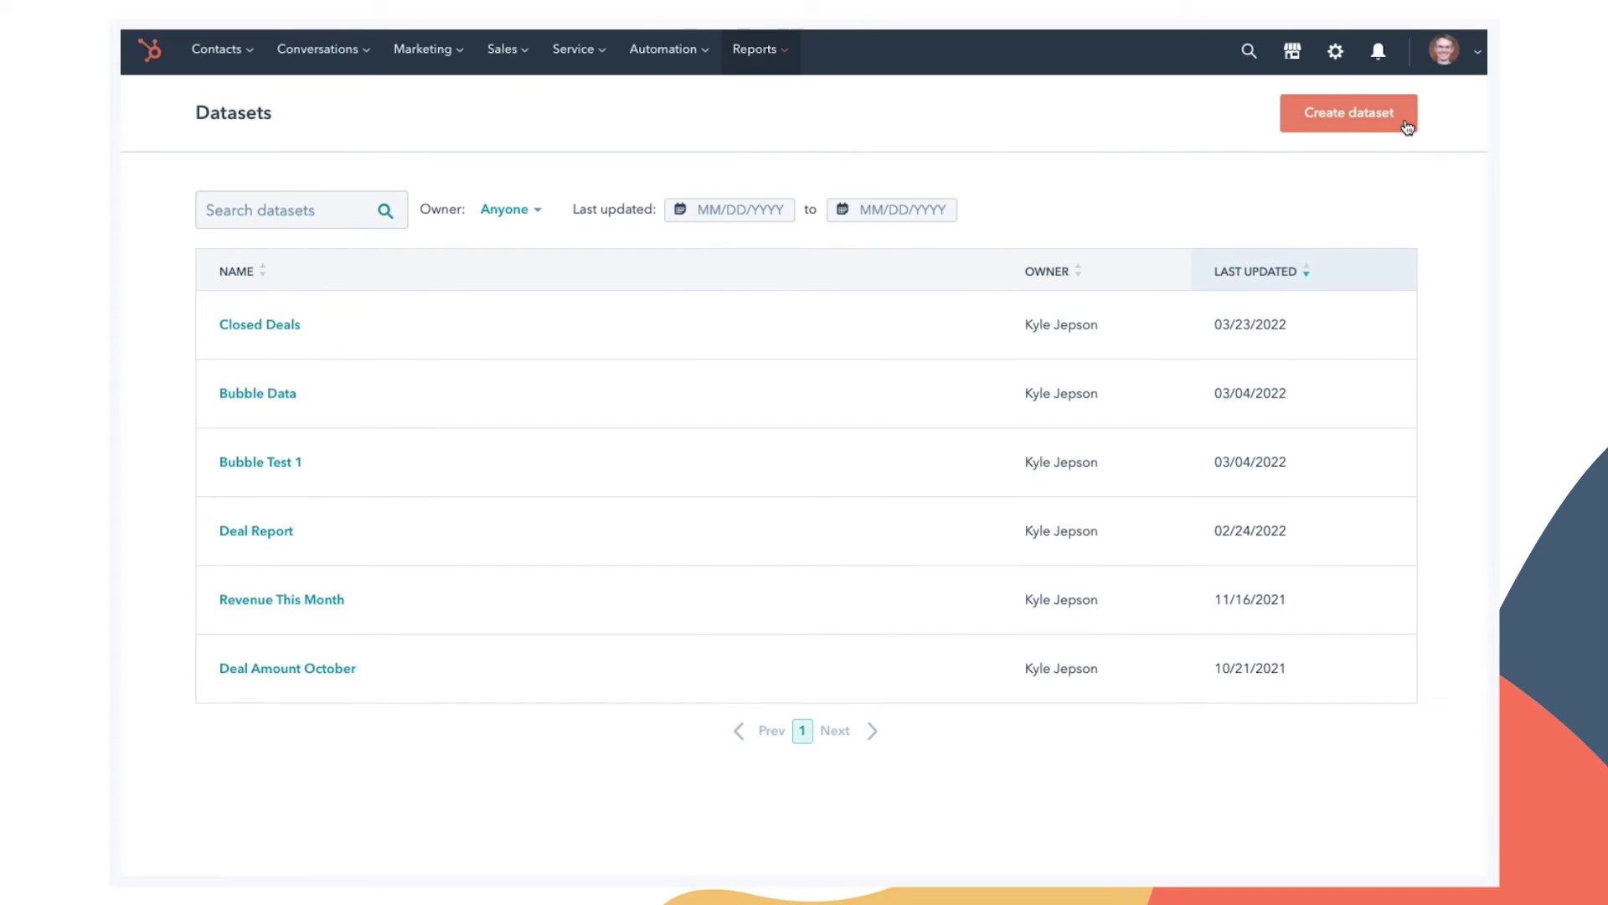
left_click(1406, 127)
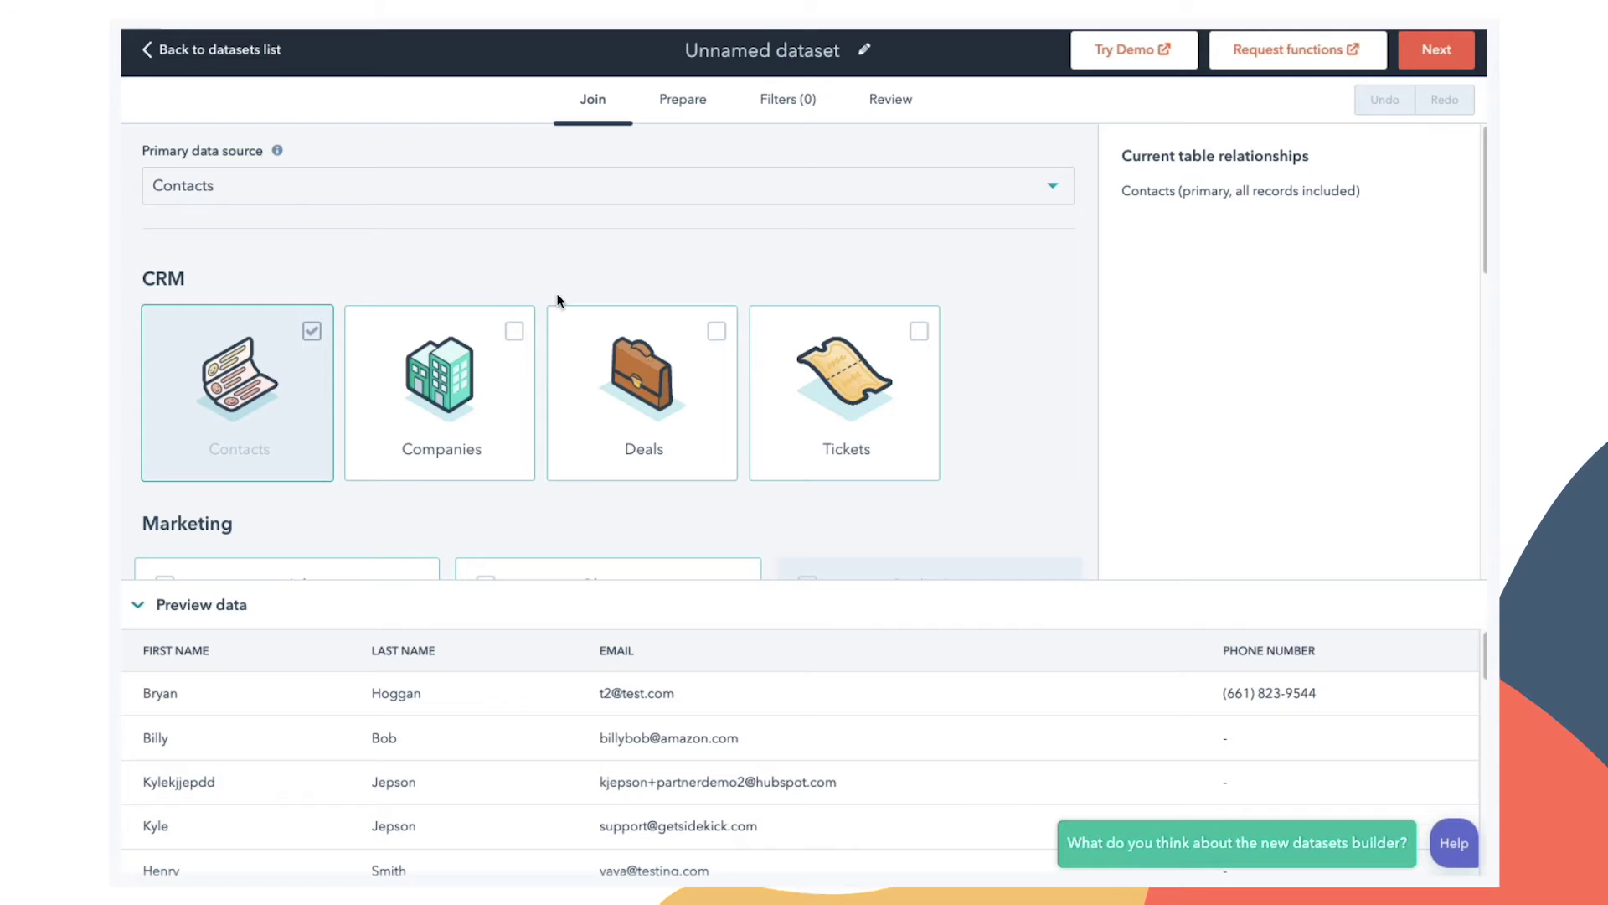
Join Companies and Deals to the Contacts dataset and review the preview rows
left_click(475, 385)
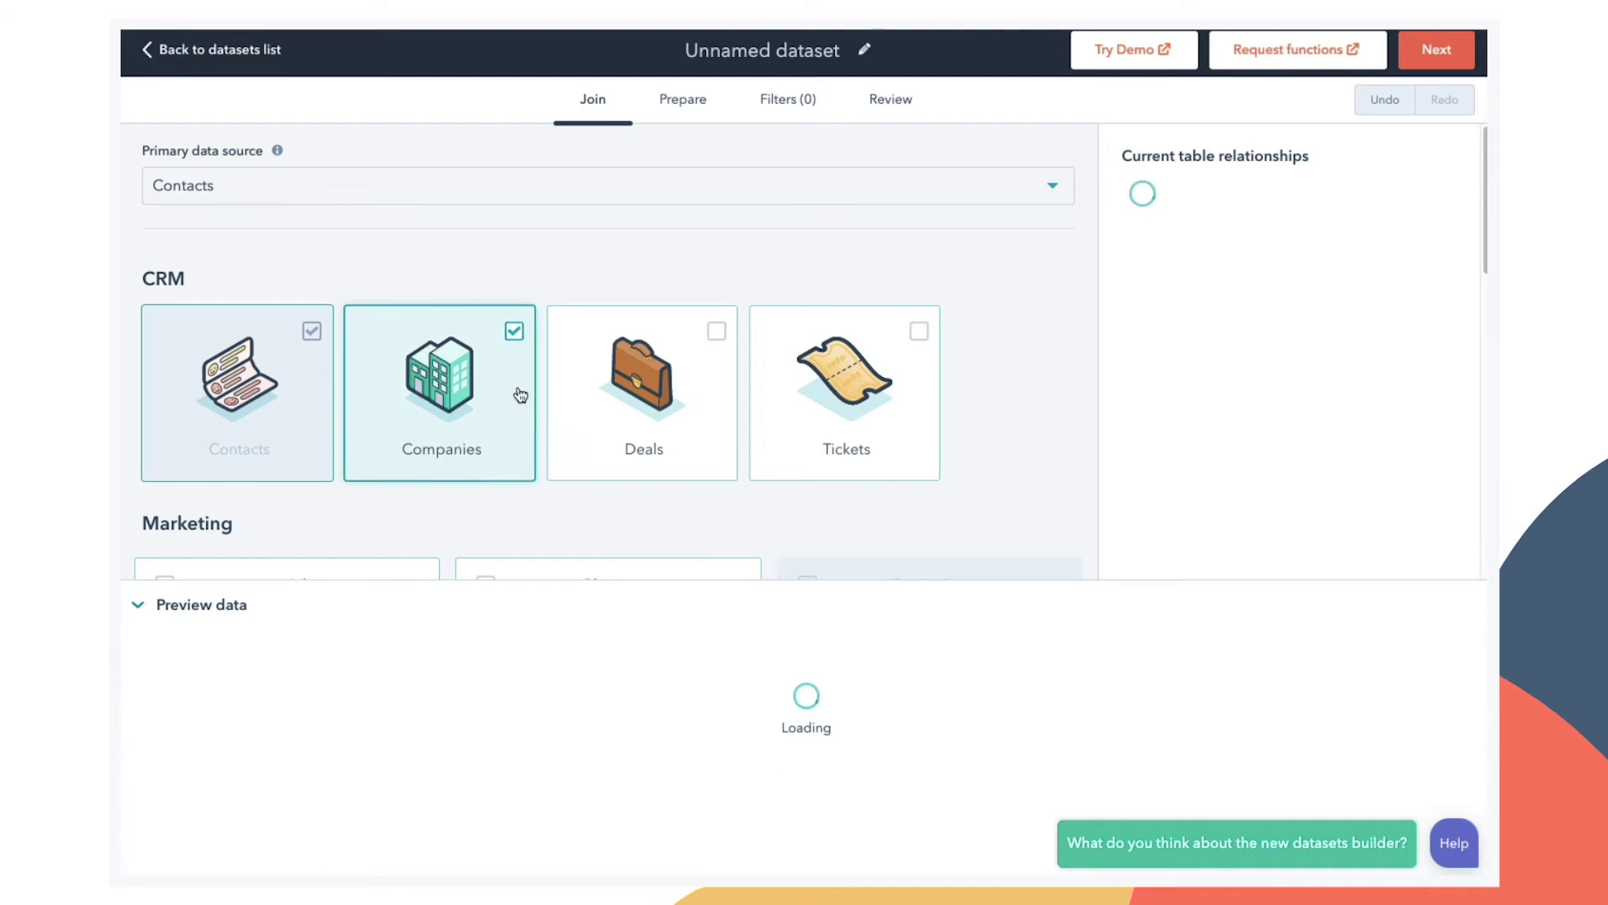
left_click(647, 421)
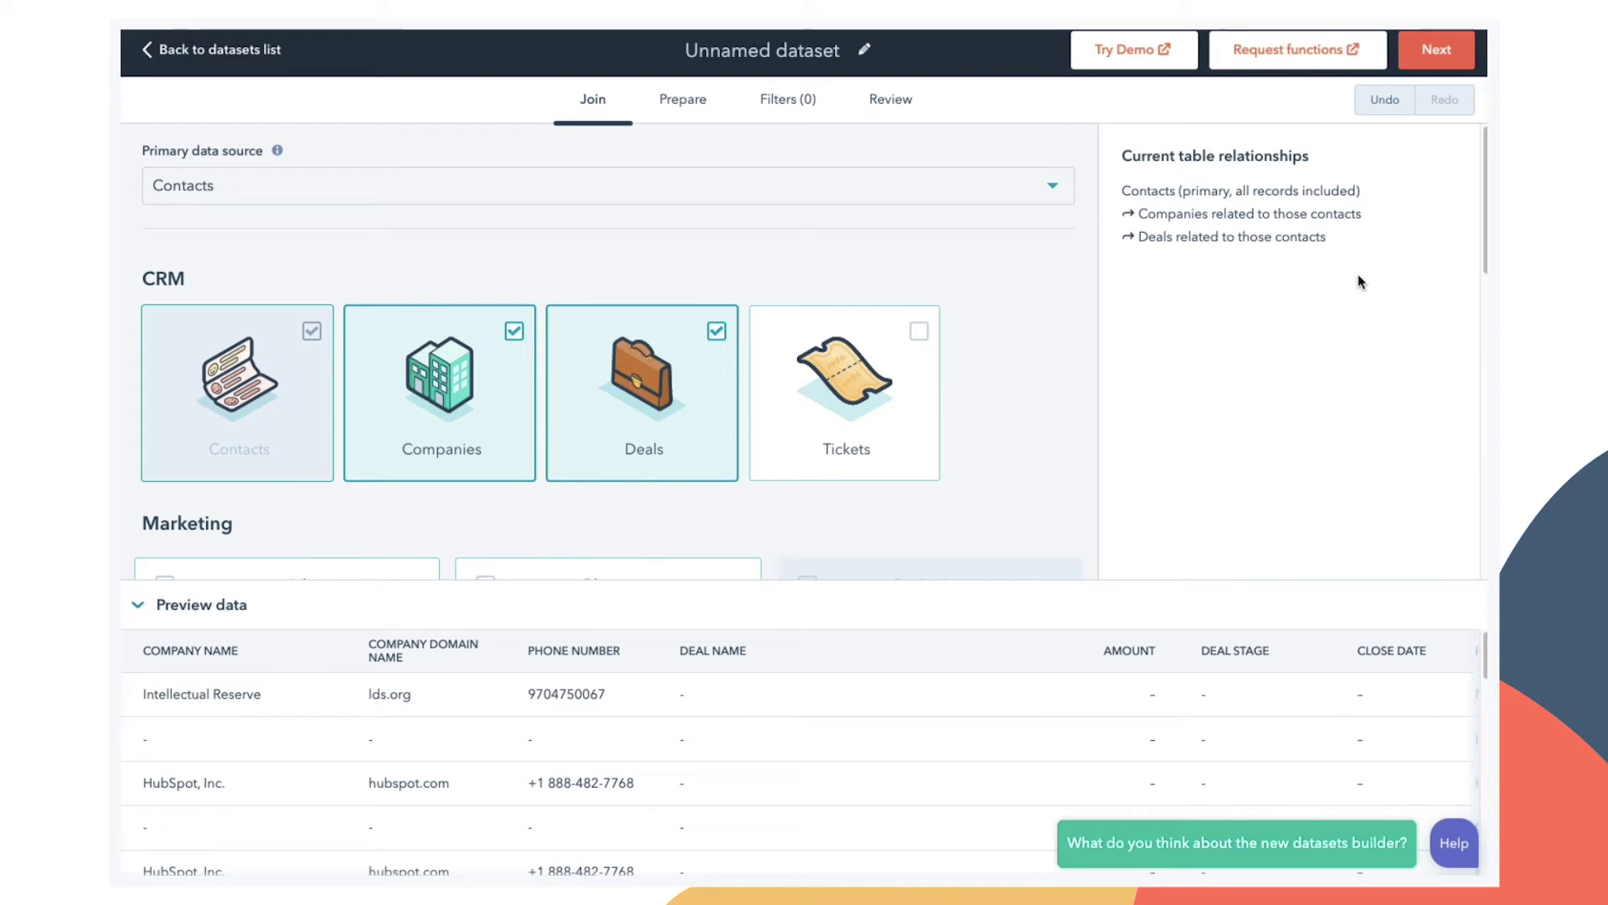
scroll(853, 739, "down", 5)
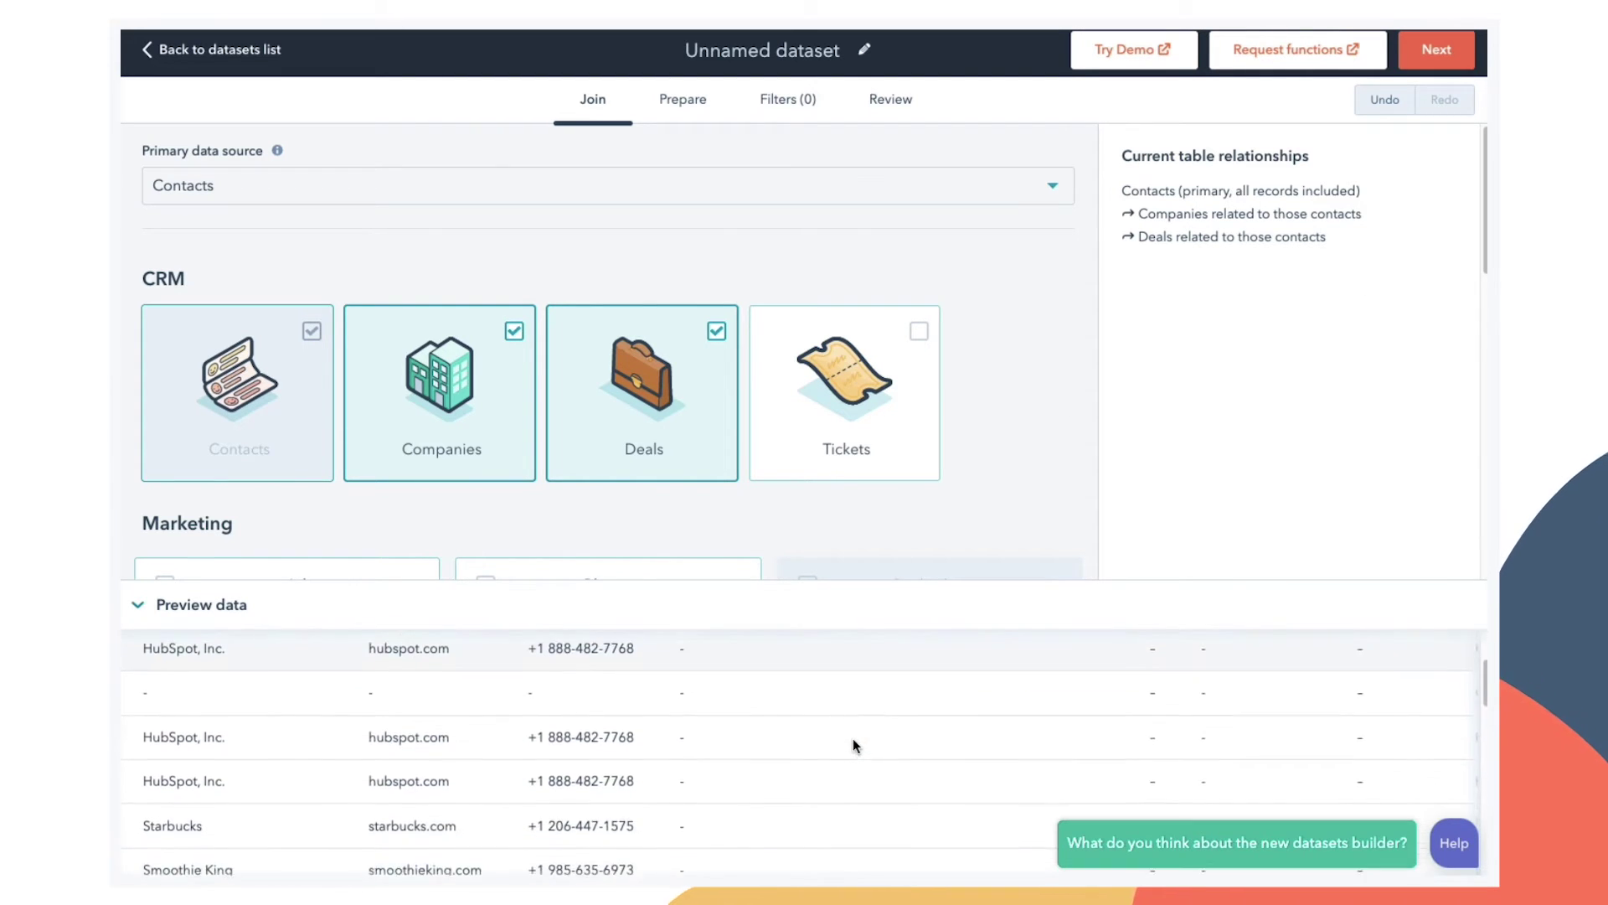
scroll(854, 743, "down", 4)
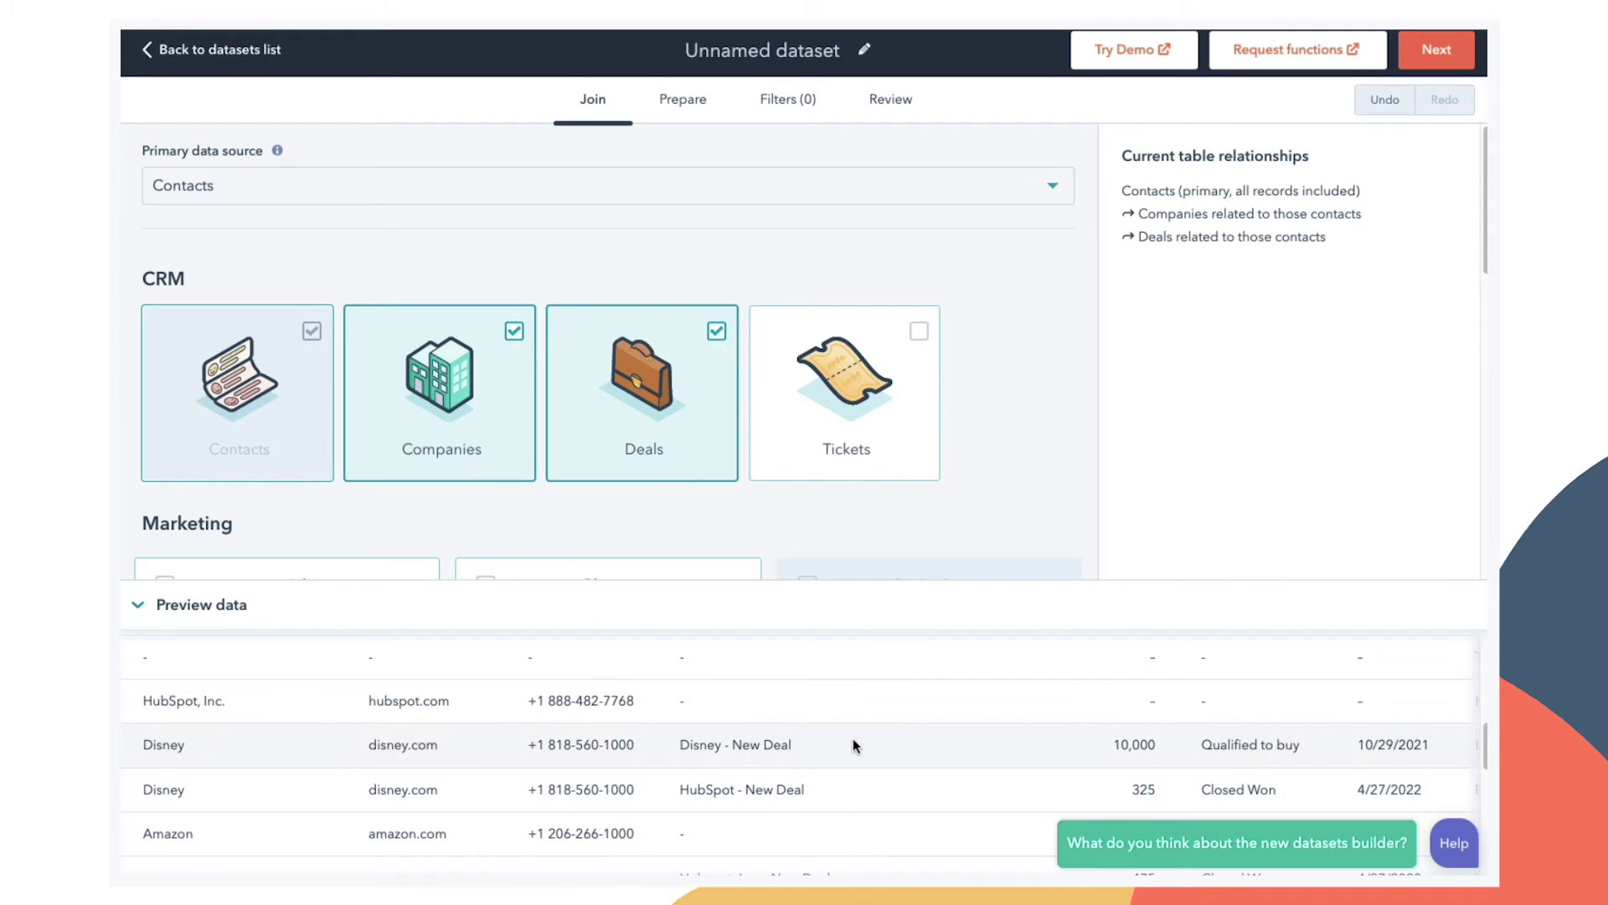
Add the deal Amount and company Annual revenue properties to the dataset fields
left_click(1439, 51)
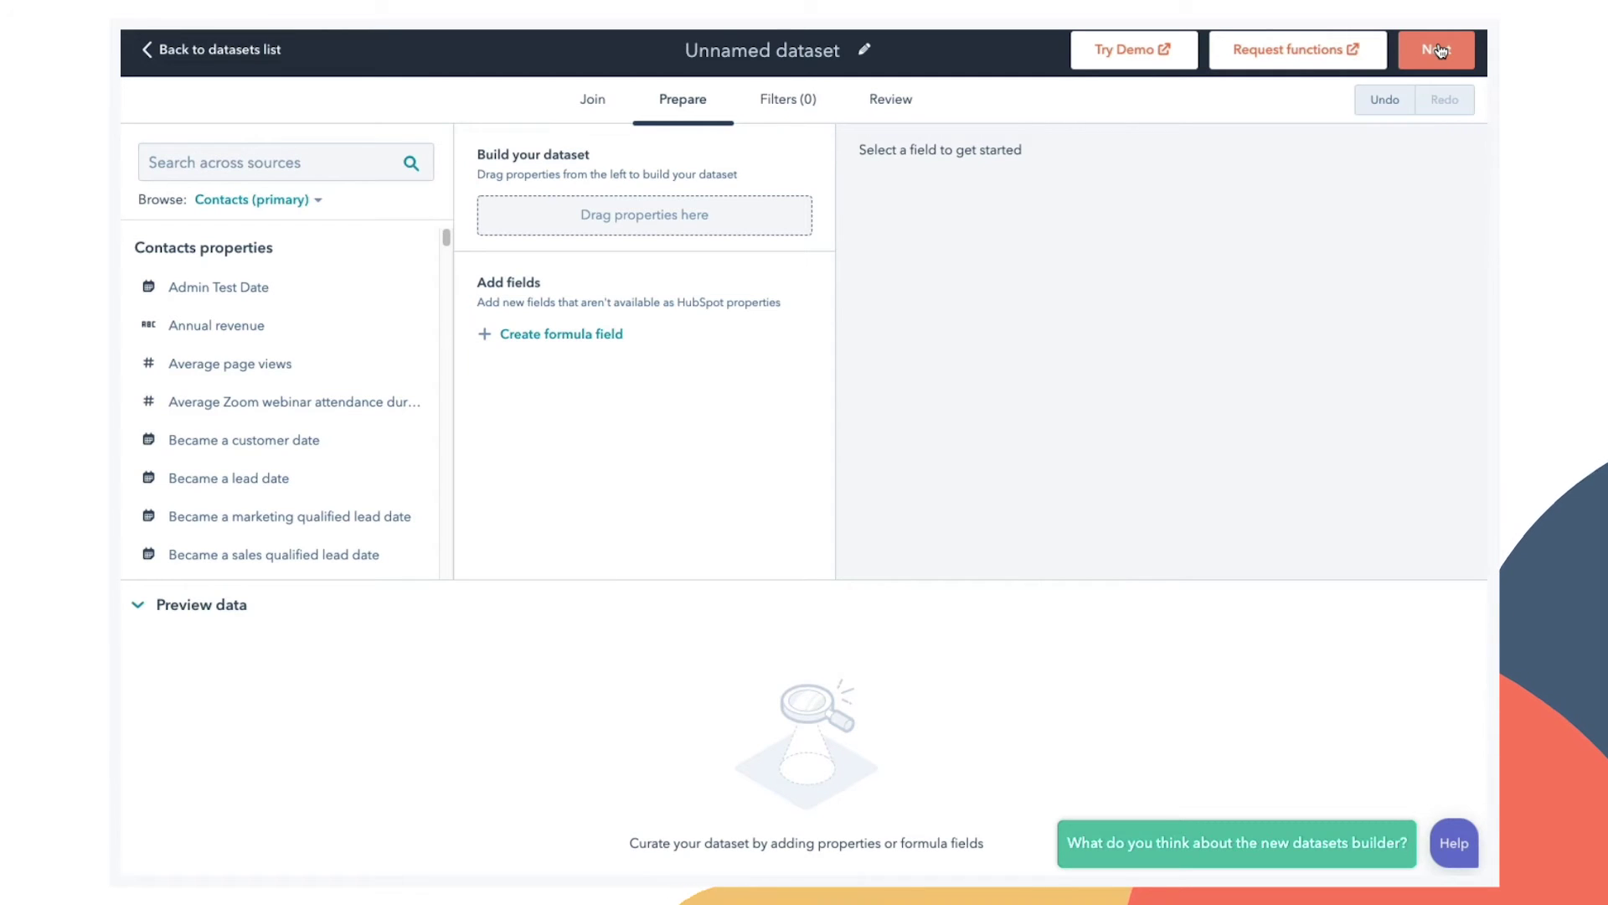
left_click(314, 169)
type("amount")
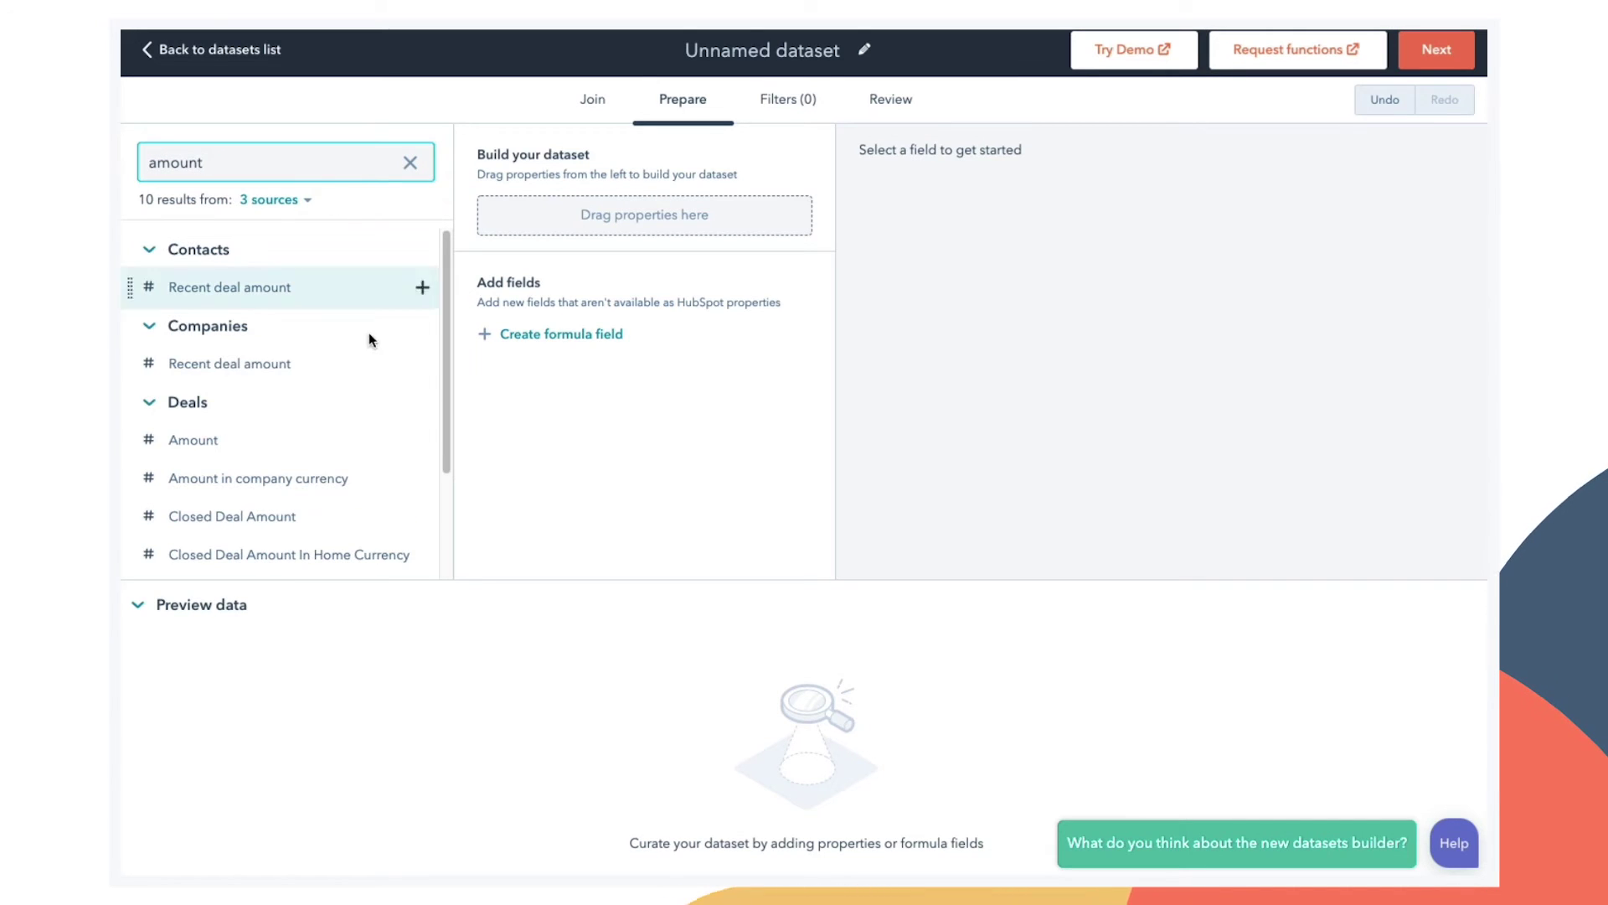
left_click_drag(154, 444, 584, 216)
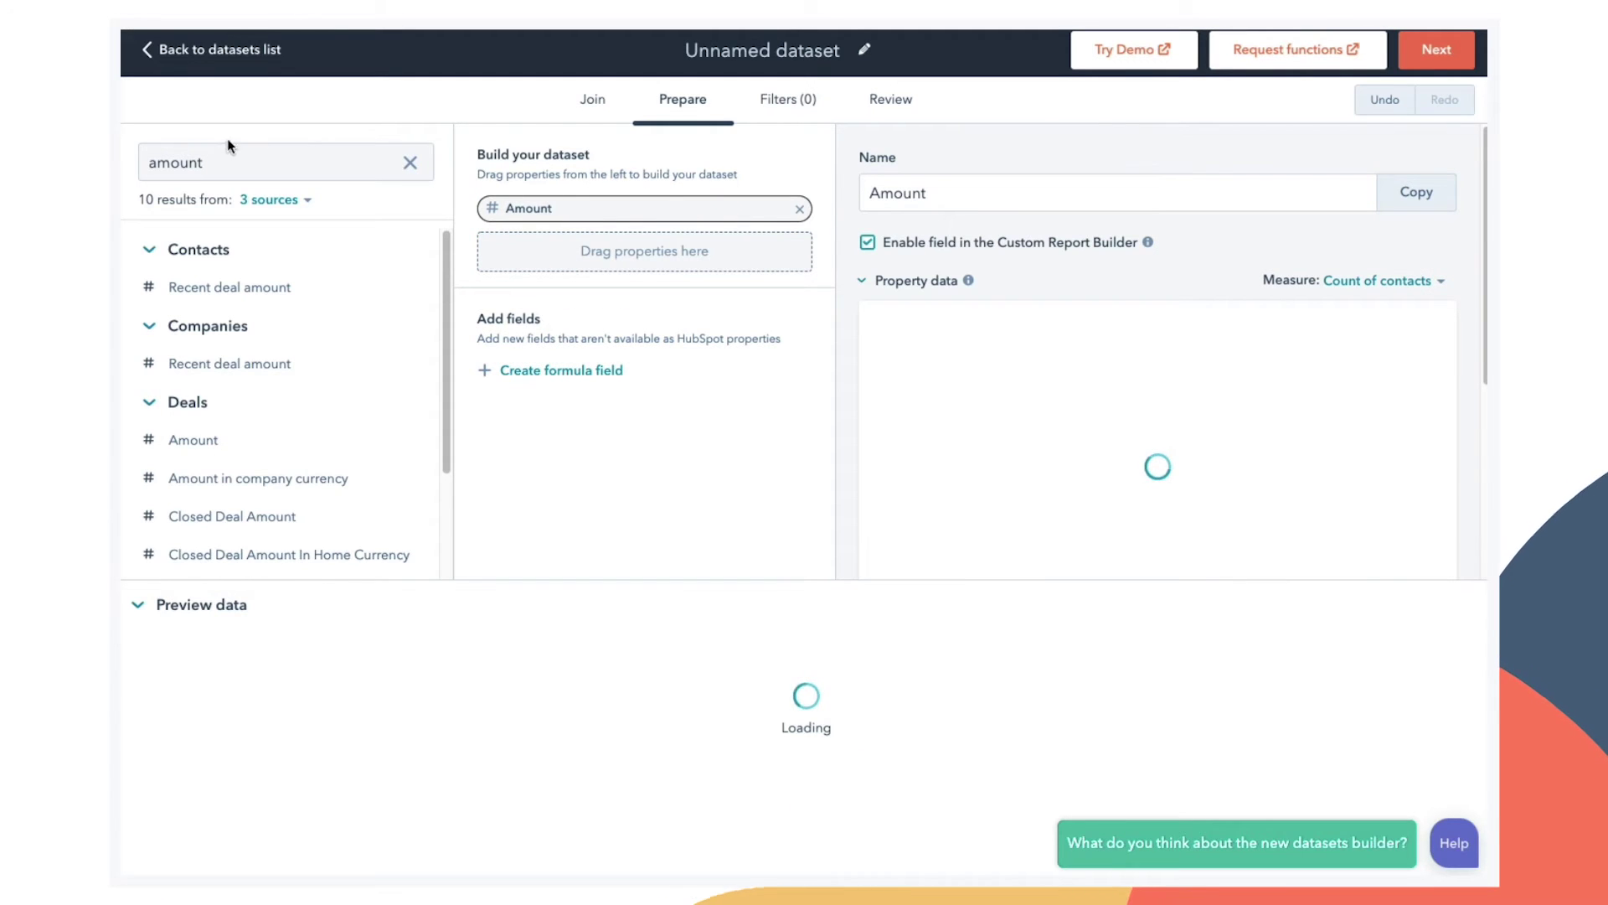
double_click(213, 162)
type("ann")
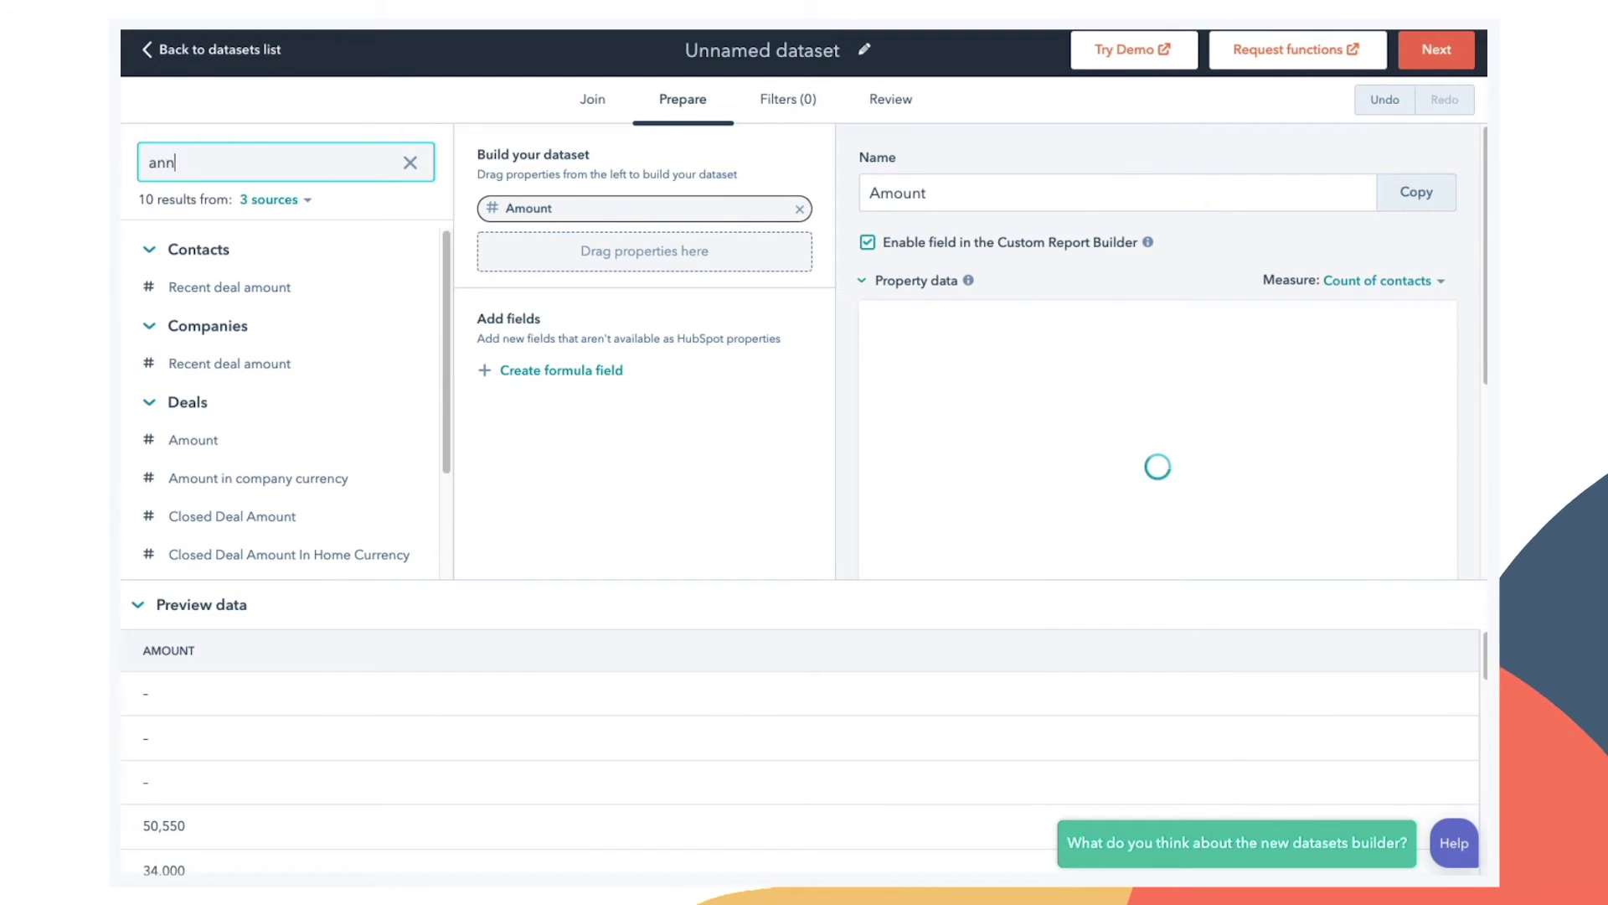
type("ual rev")
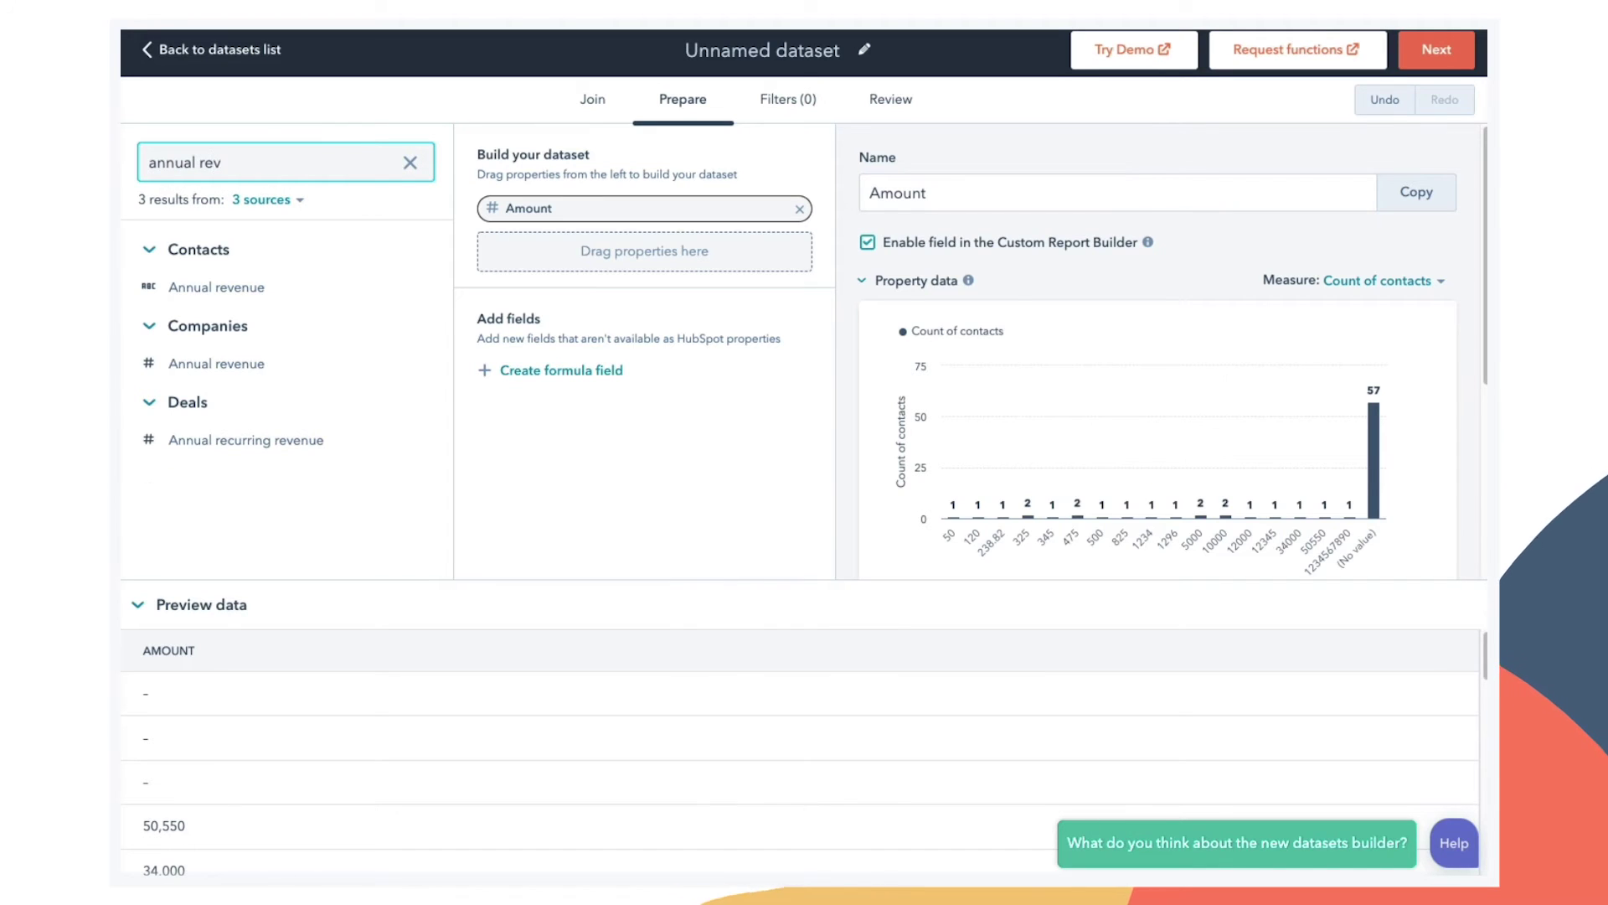
left_click_drag(237, 368, 605, 248)
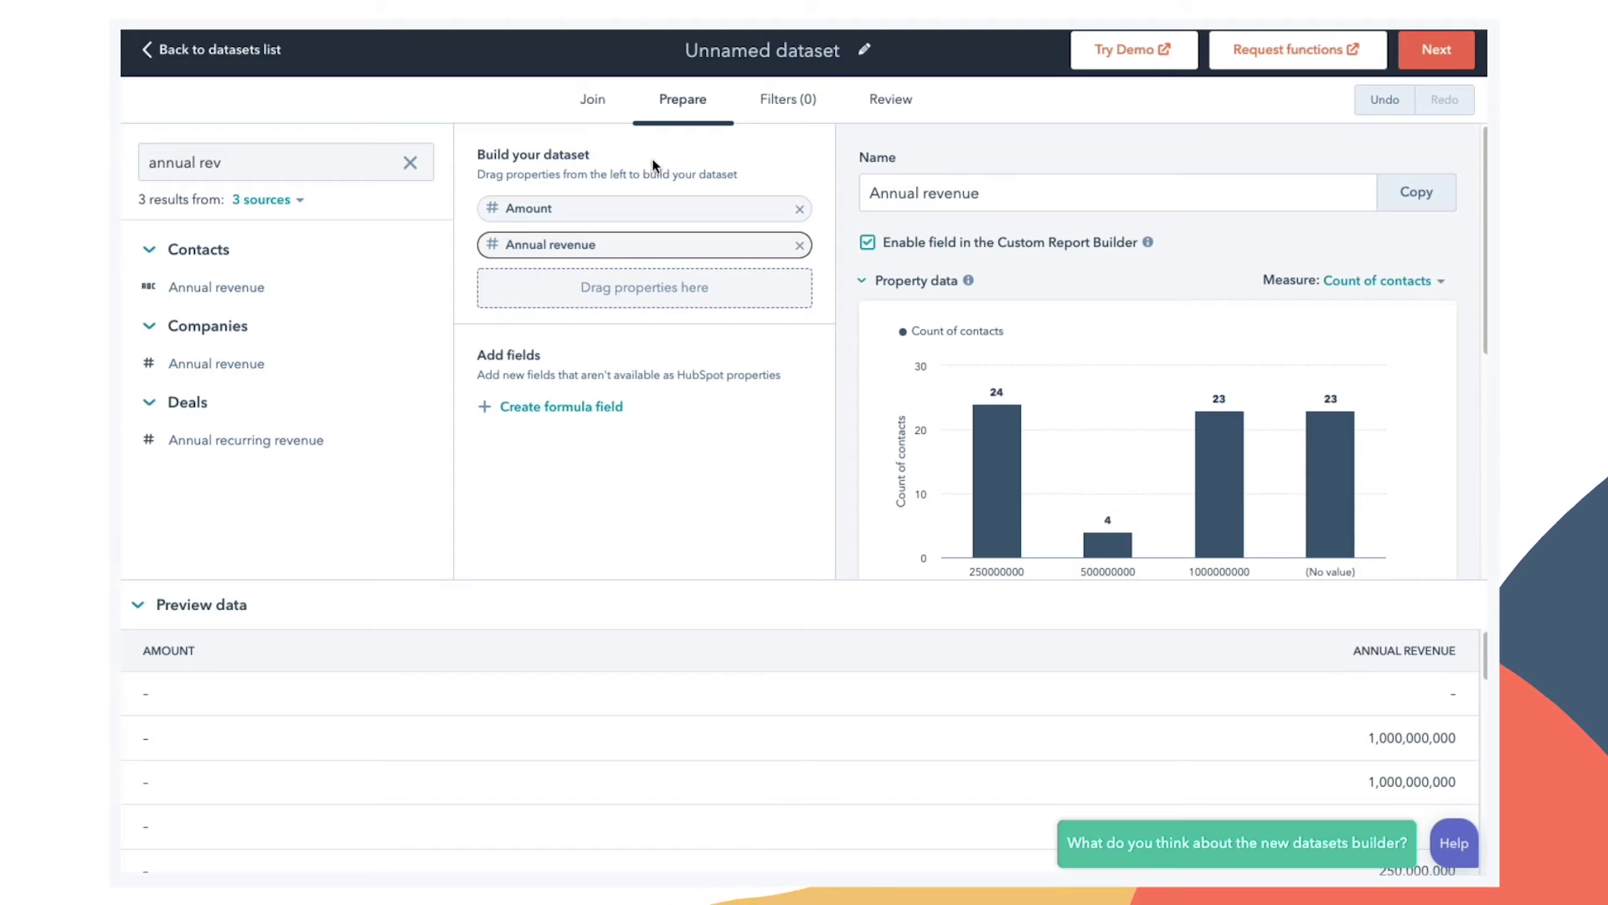
mouse_move(361, 299)
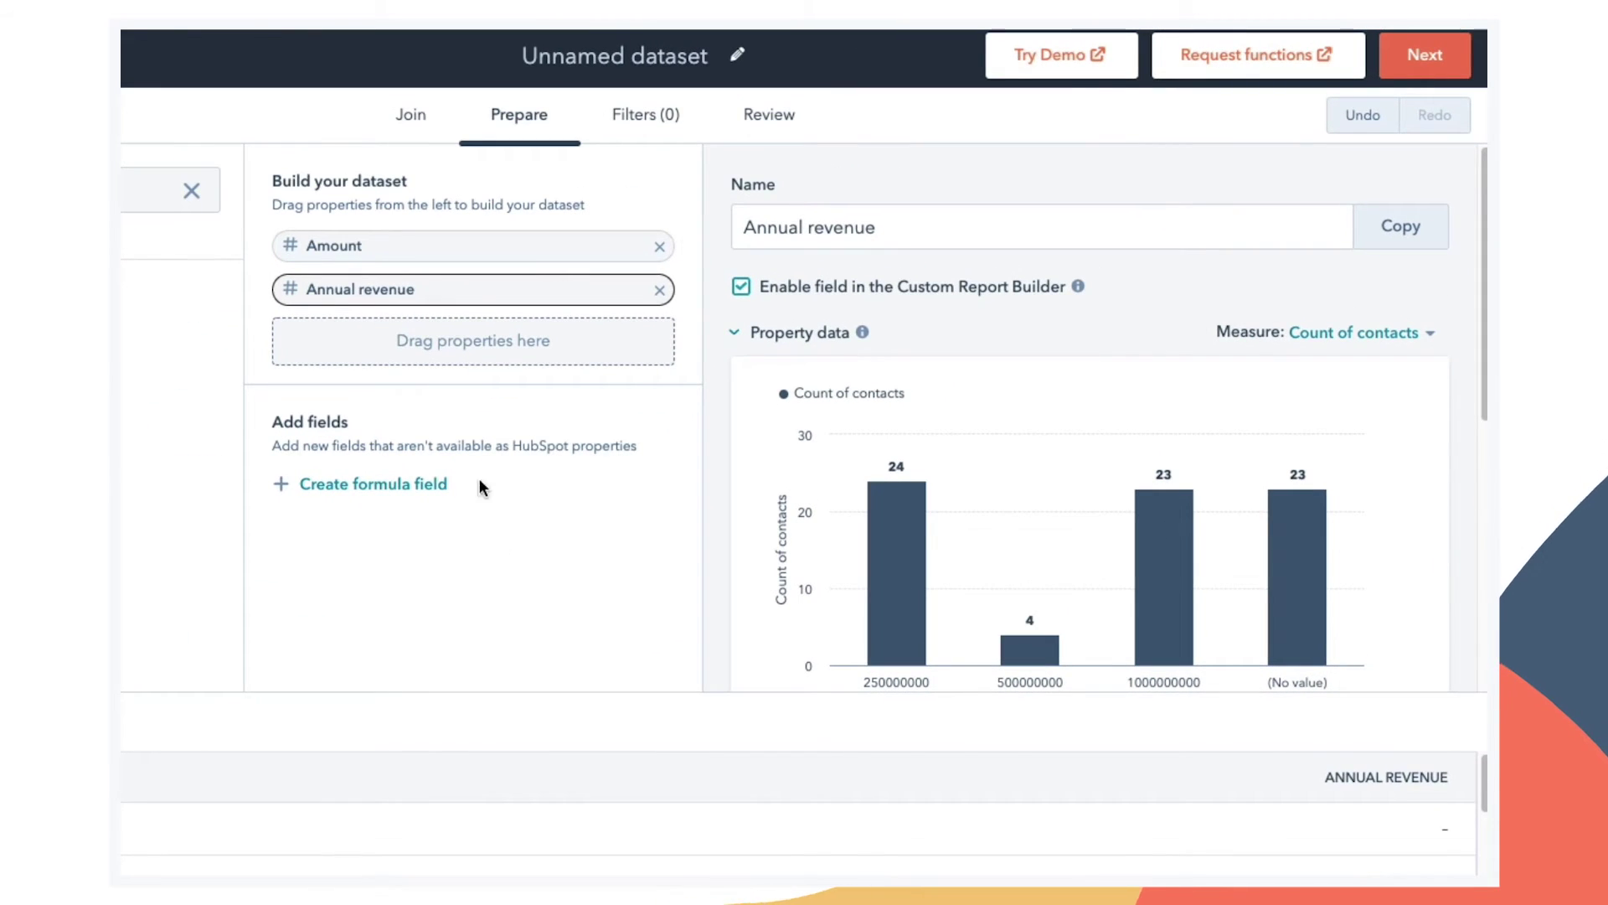
Create a formula field named ARR defined as [Amount] *12
left_click(425, 484)
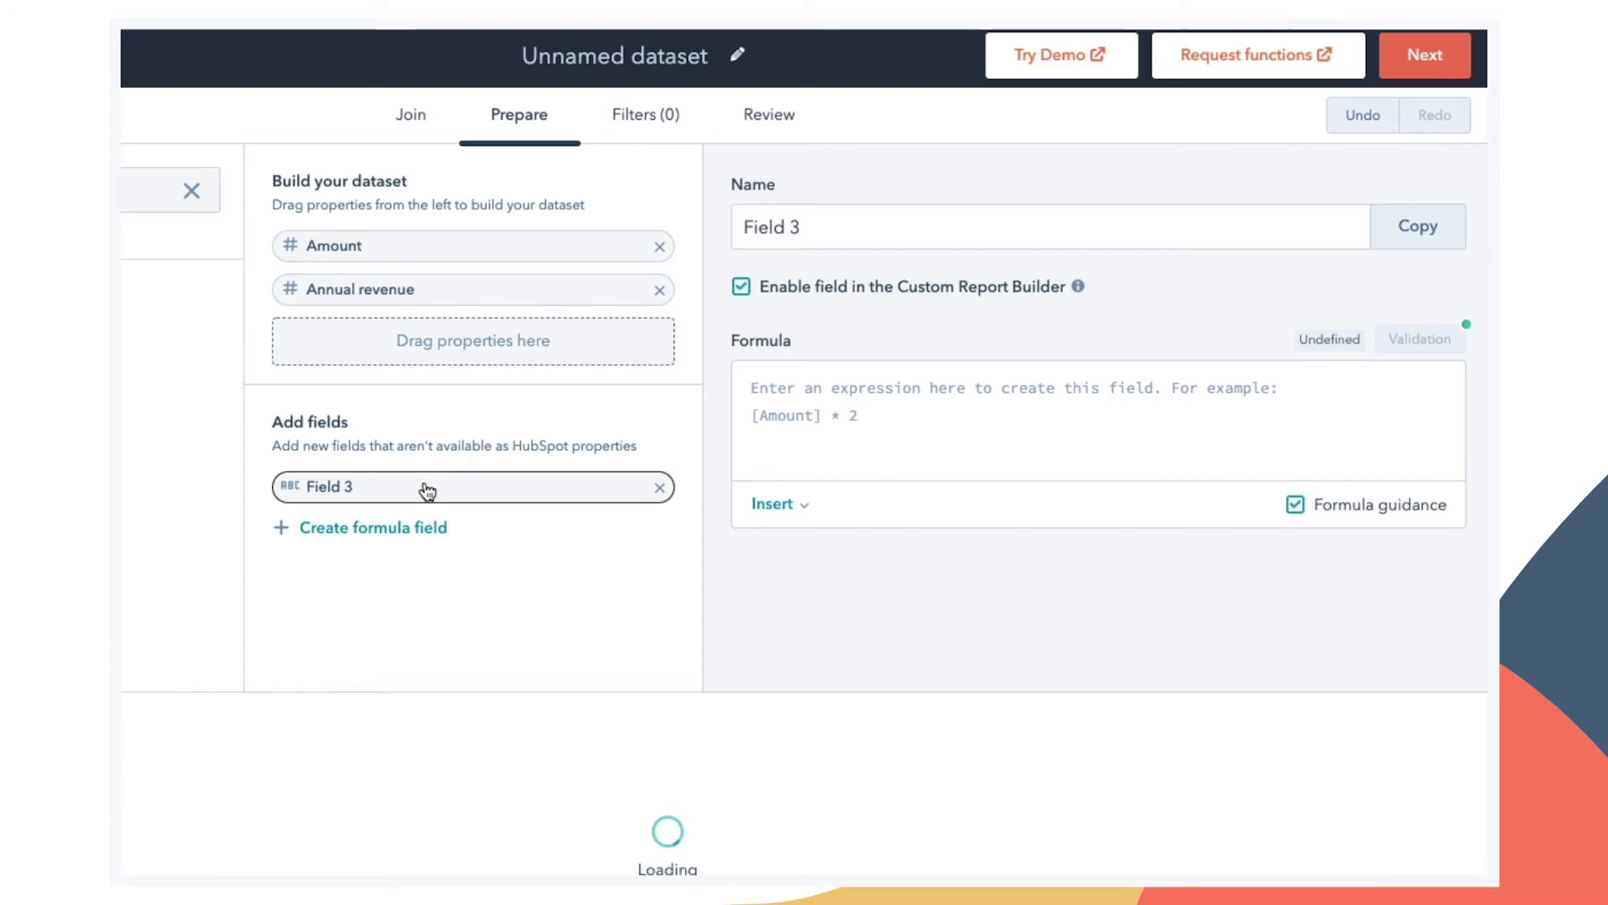
triple_click(774, 238)
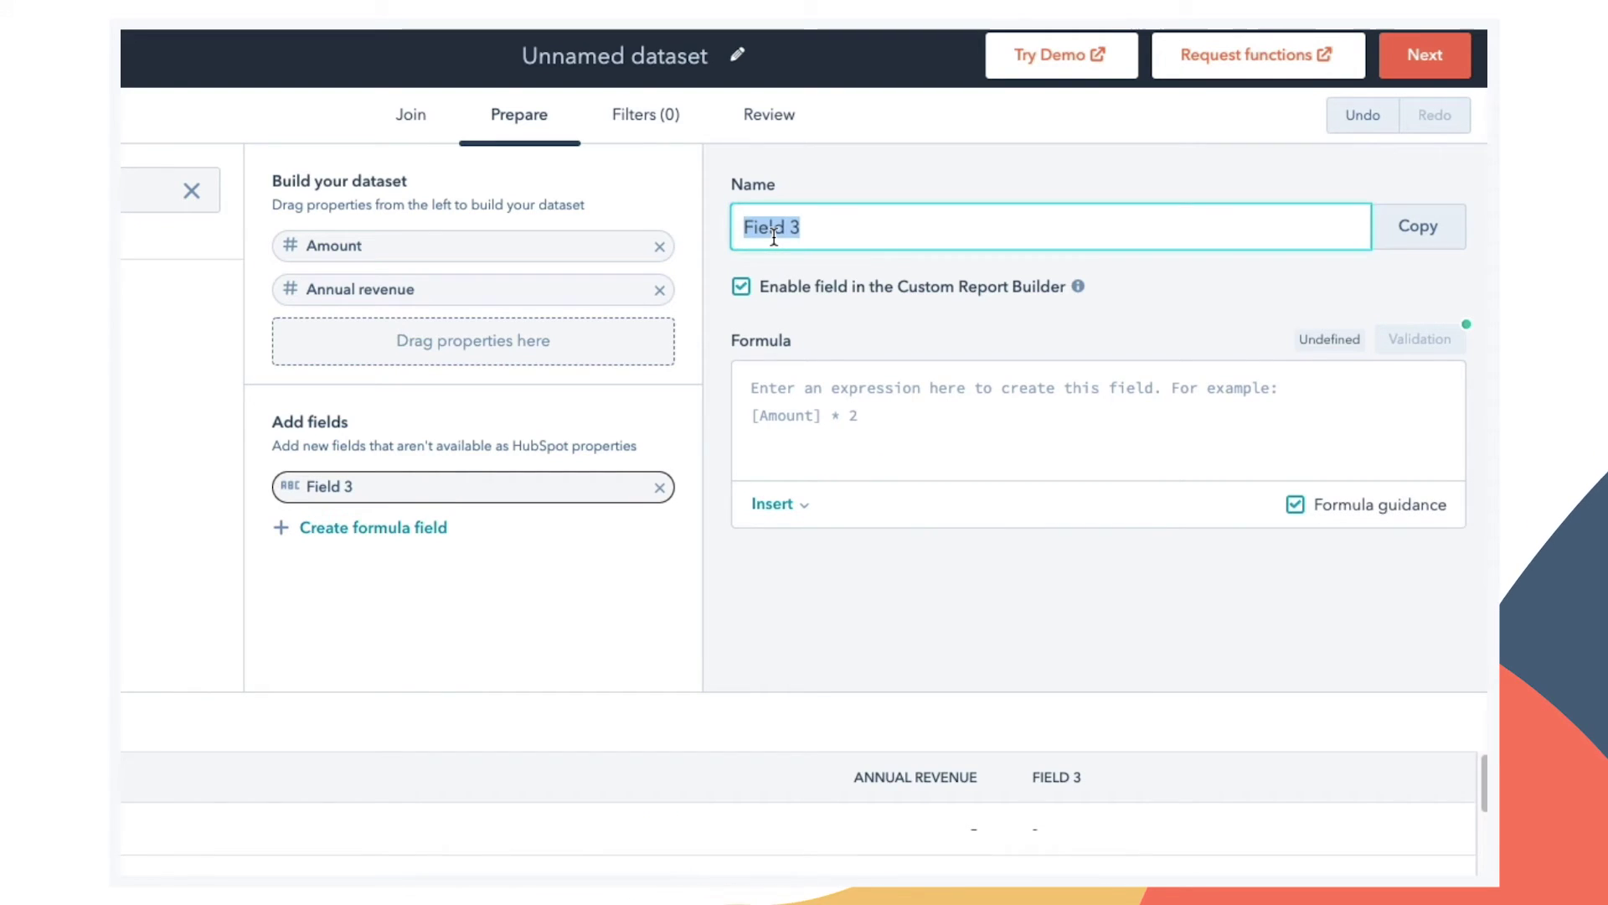
type("ARR")
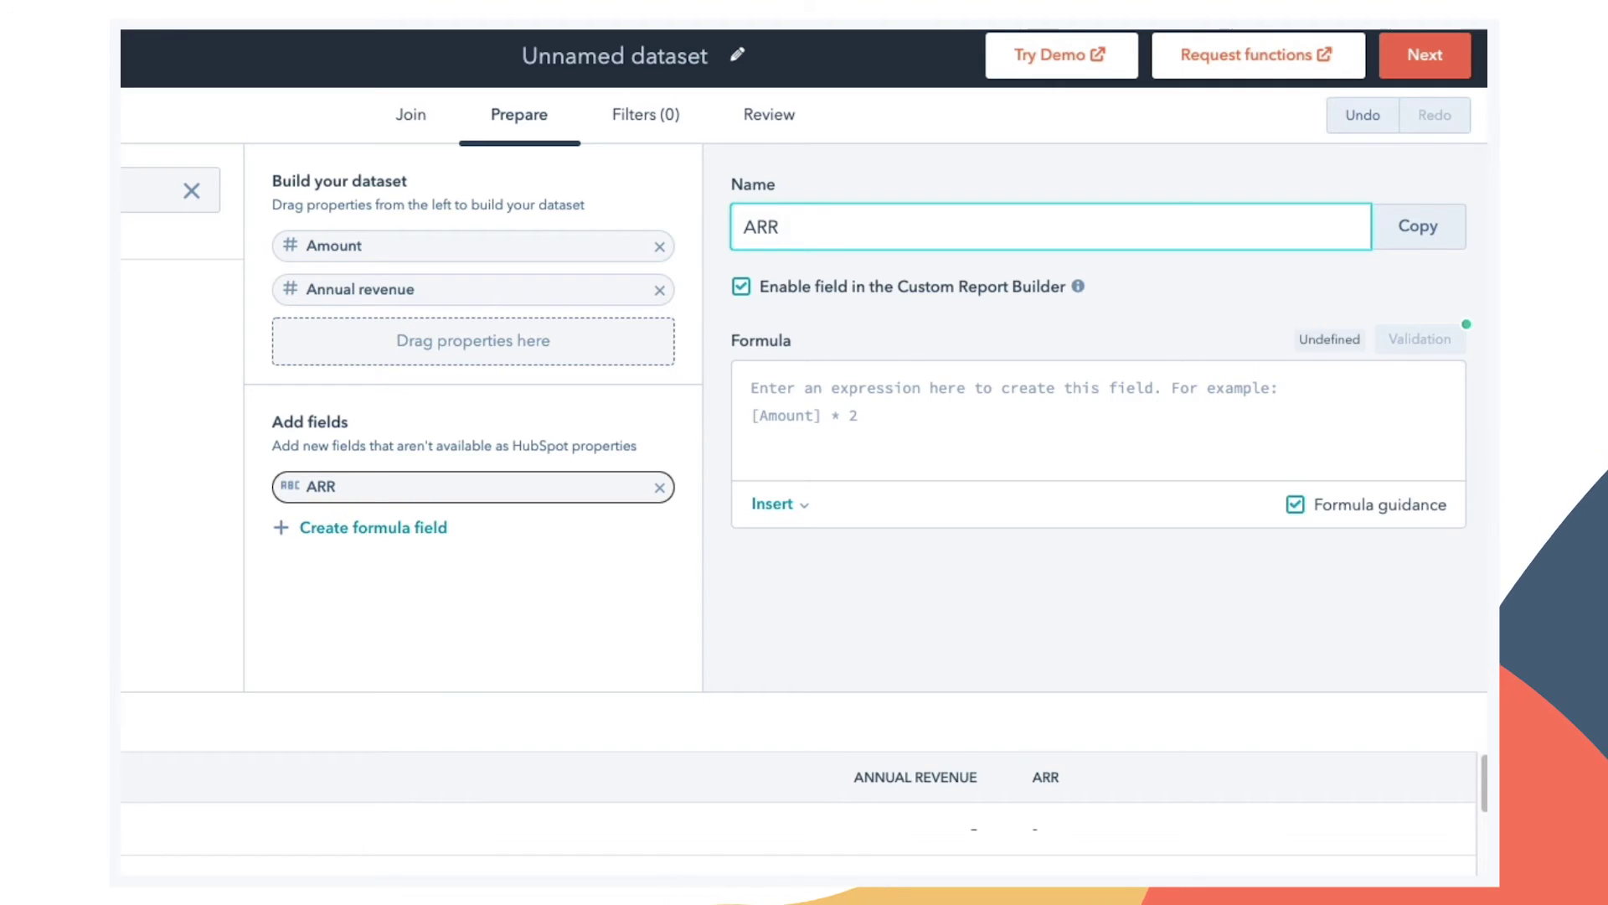
left_click(780, 387)
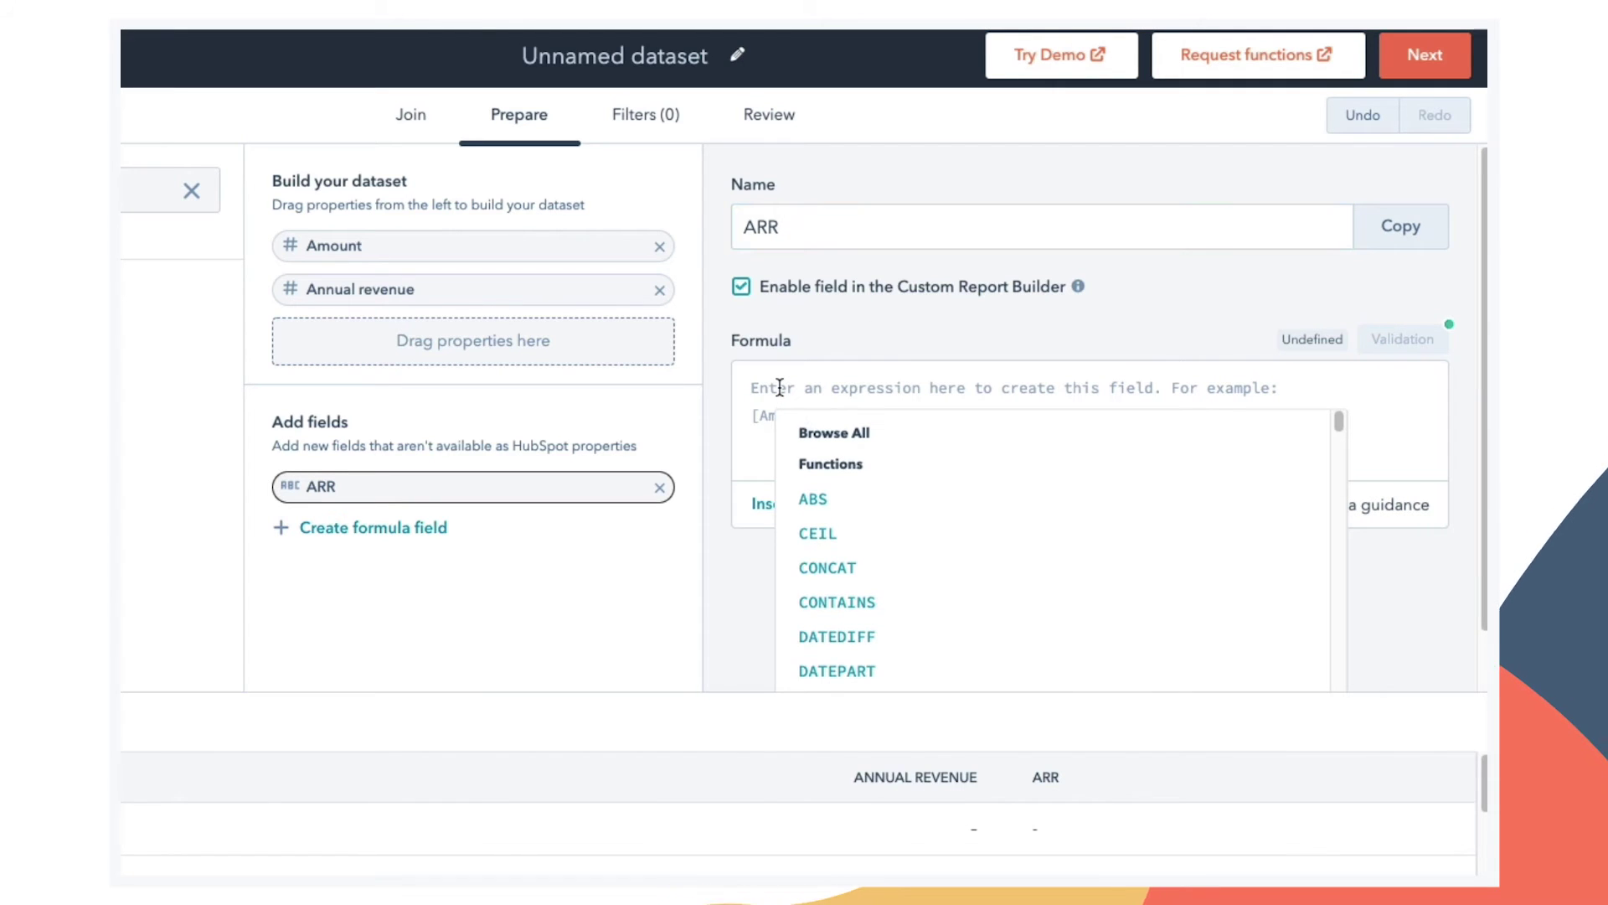
type("amount")
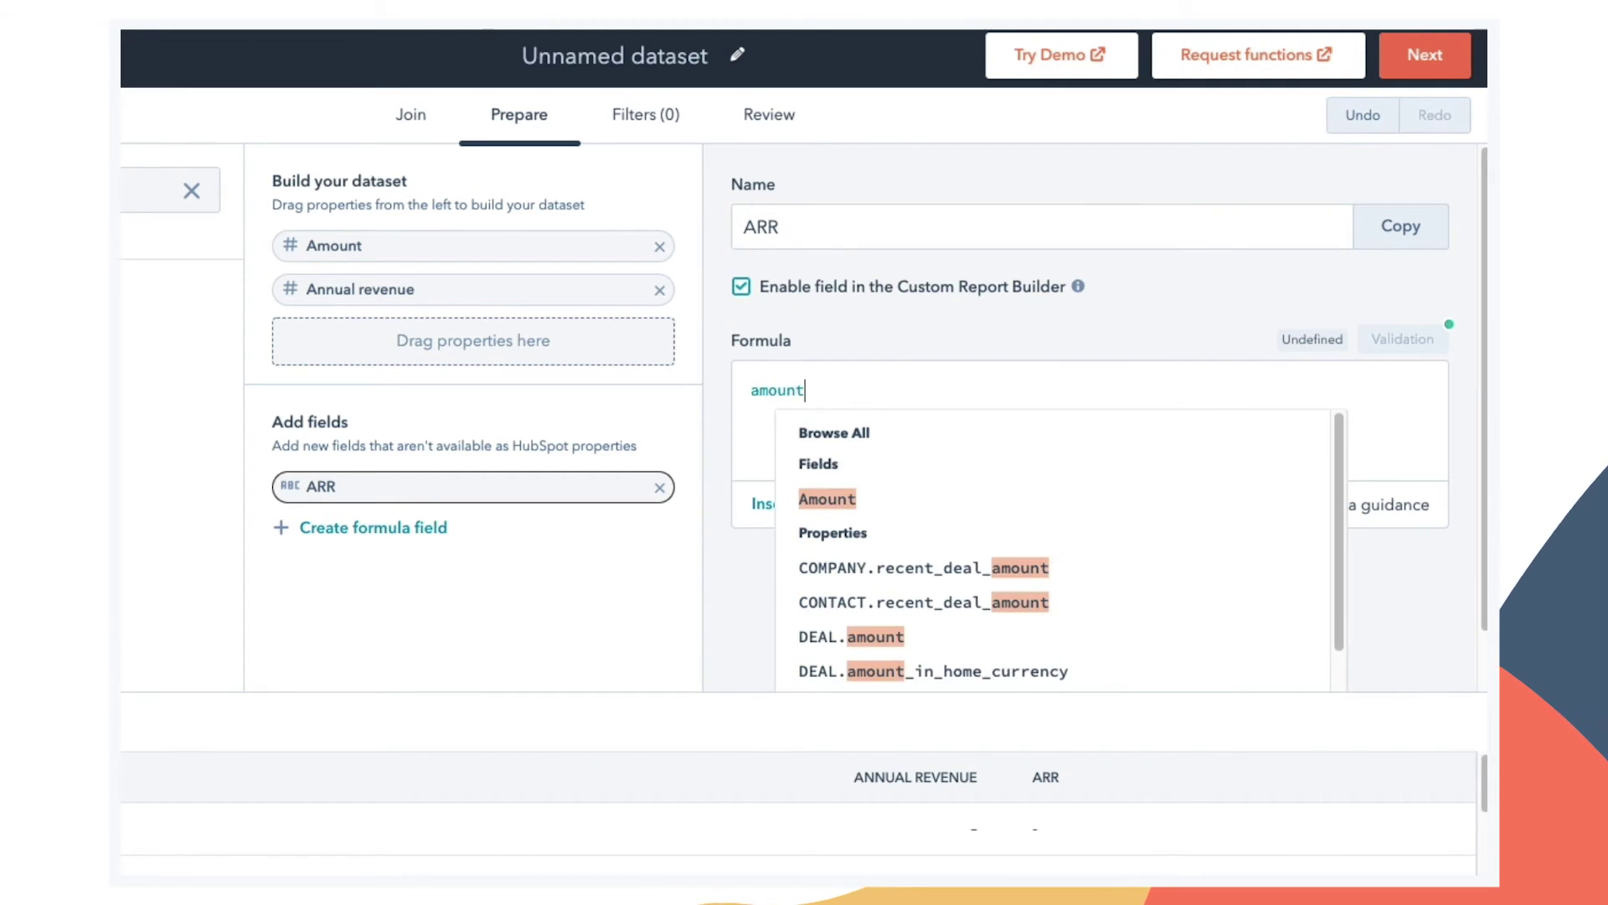
left_click(834, 499)
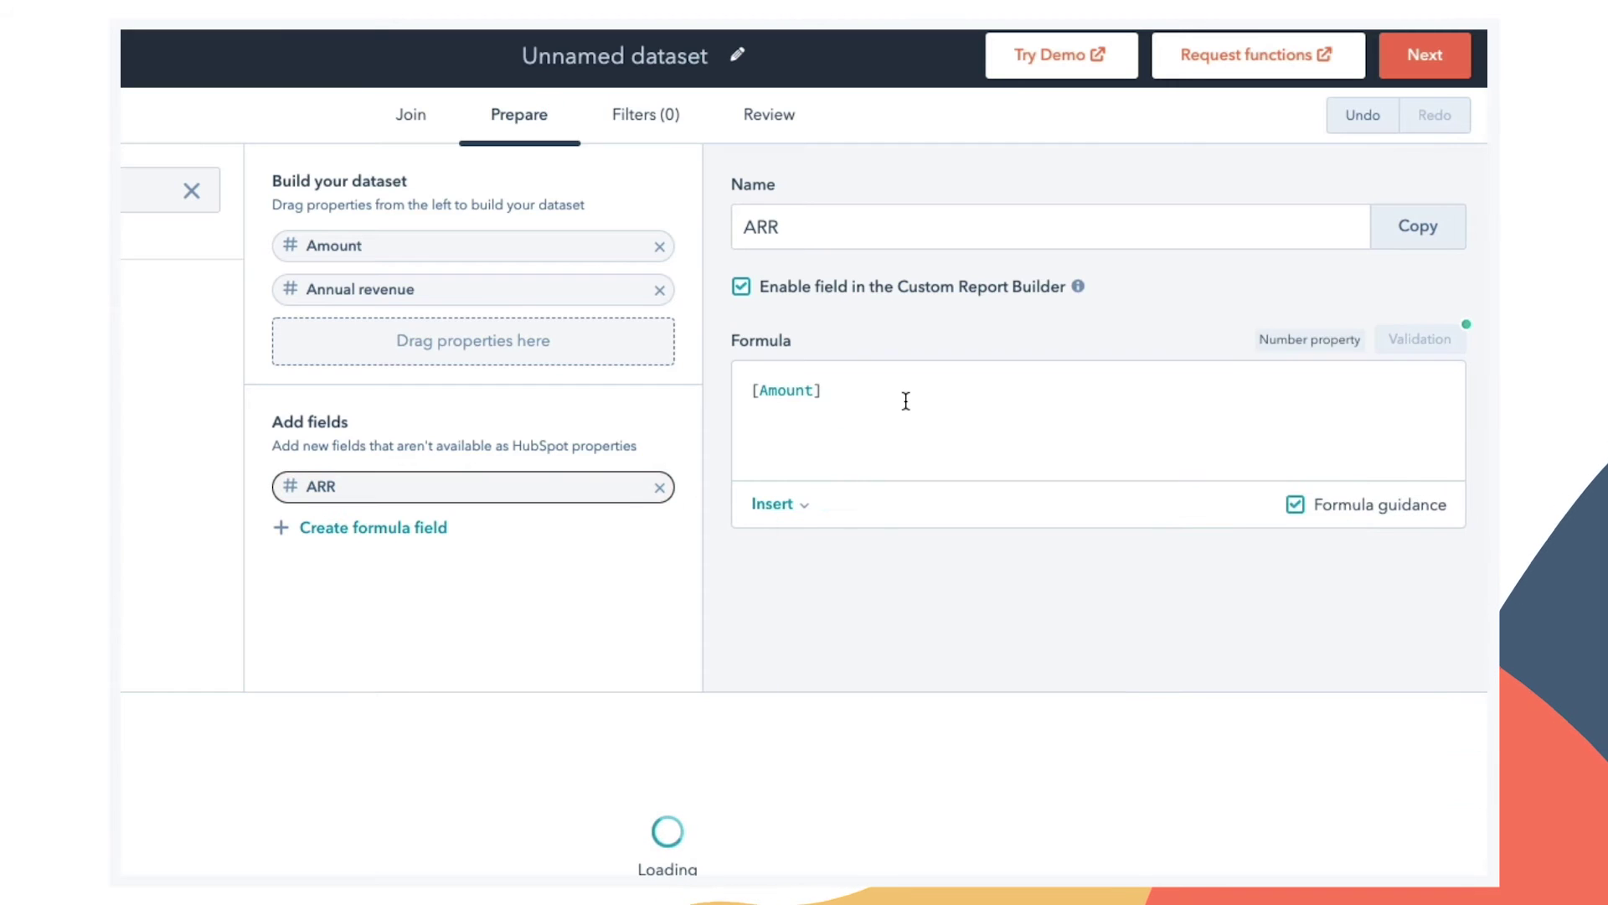
left_click(832, 390)
type("*12")
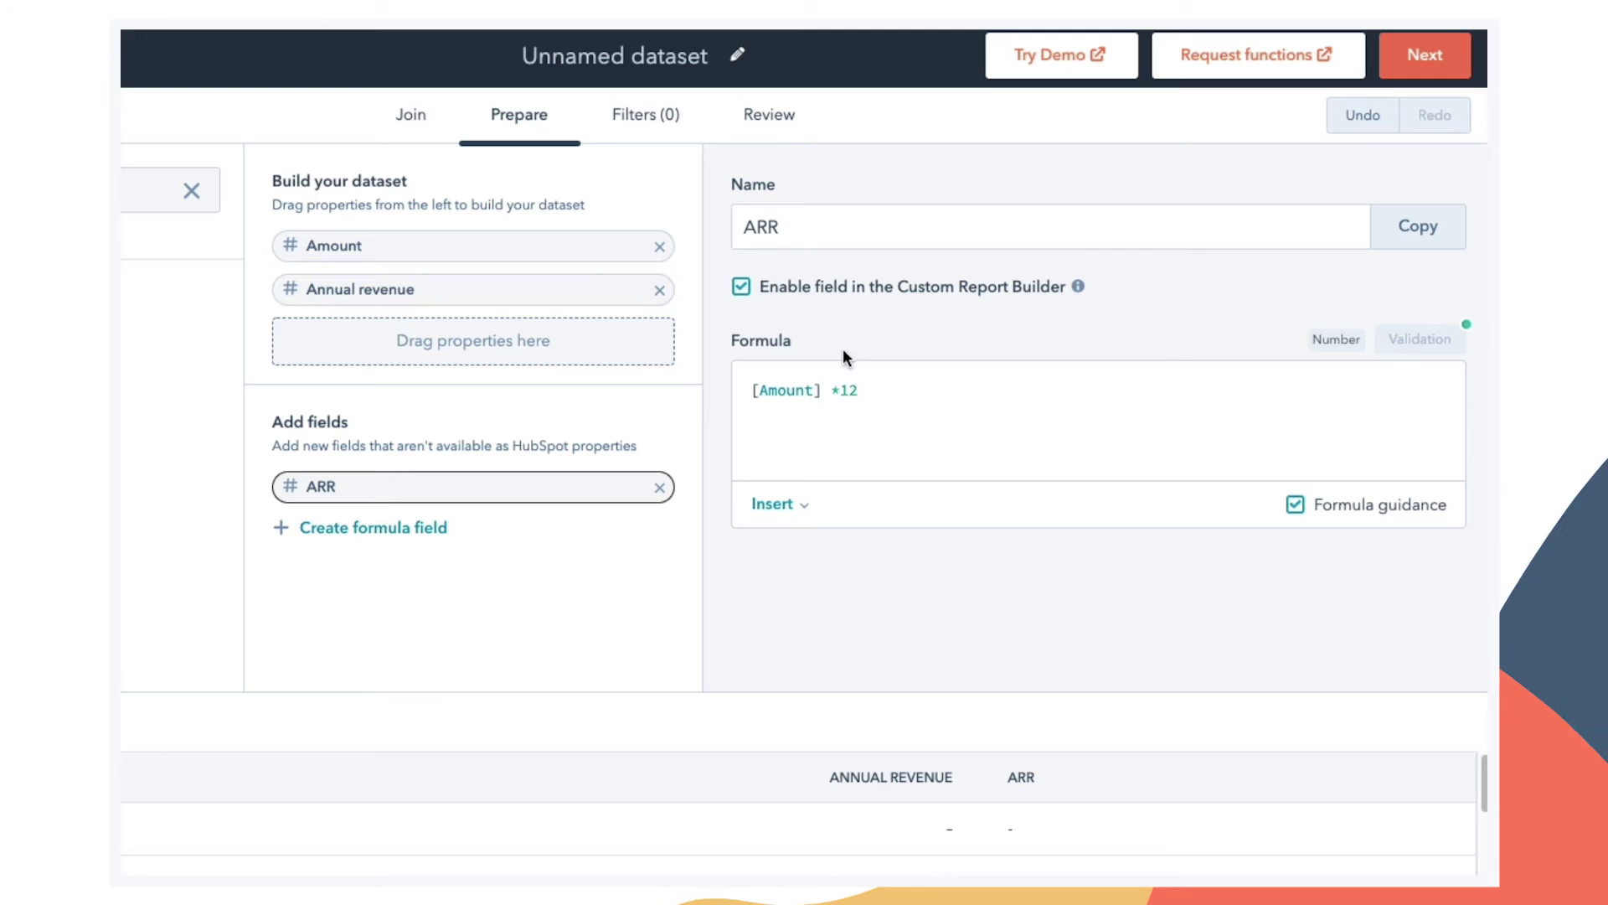
scroll(1169, 787, "down", 3)
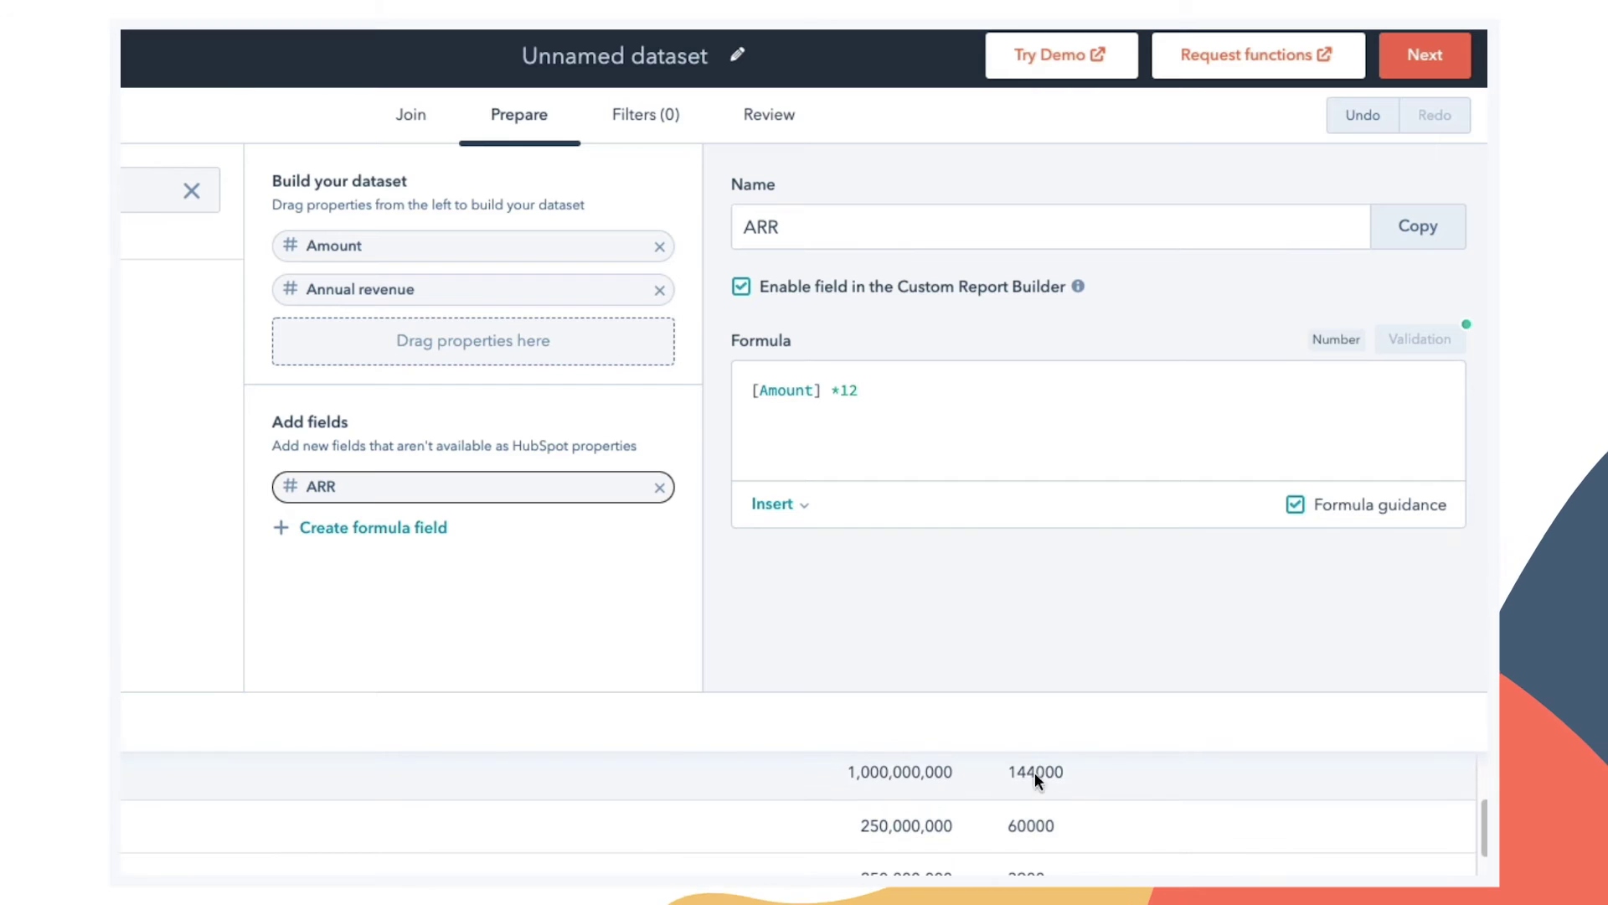
Create a formula field DATEDIFF("DAY",[DEAL.createdate],[DEAL.closedate])
left_click(432, 529)
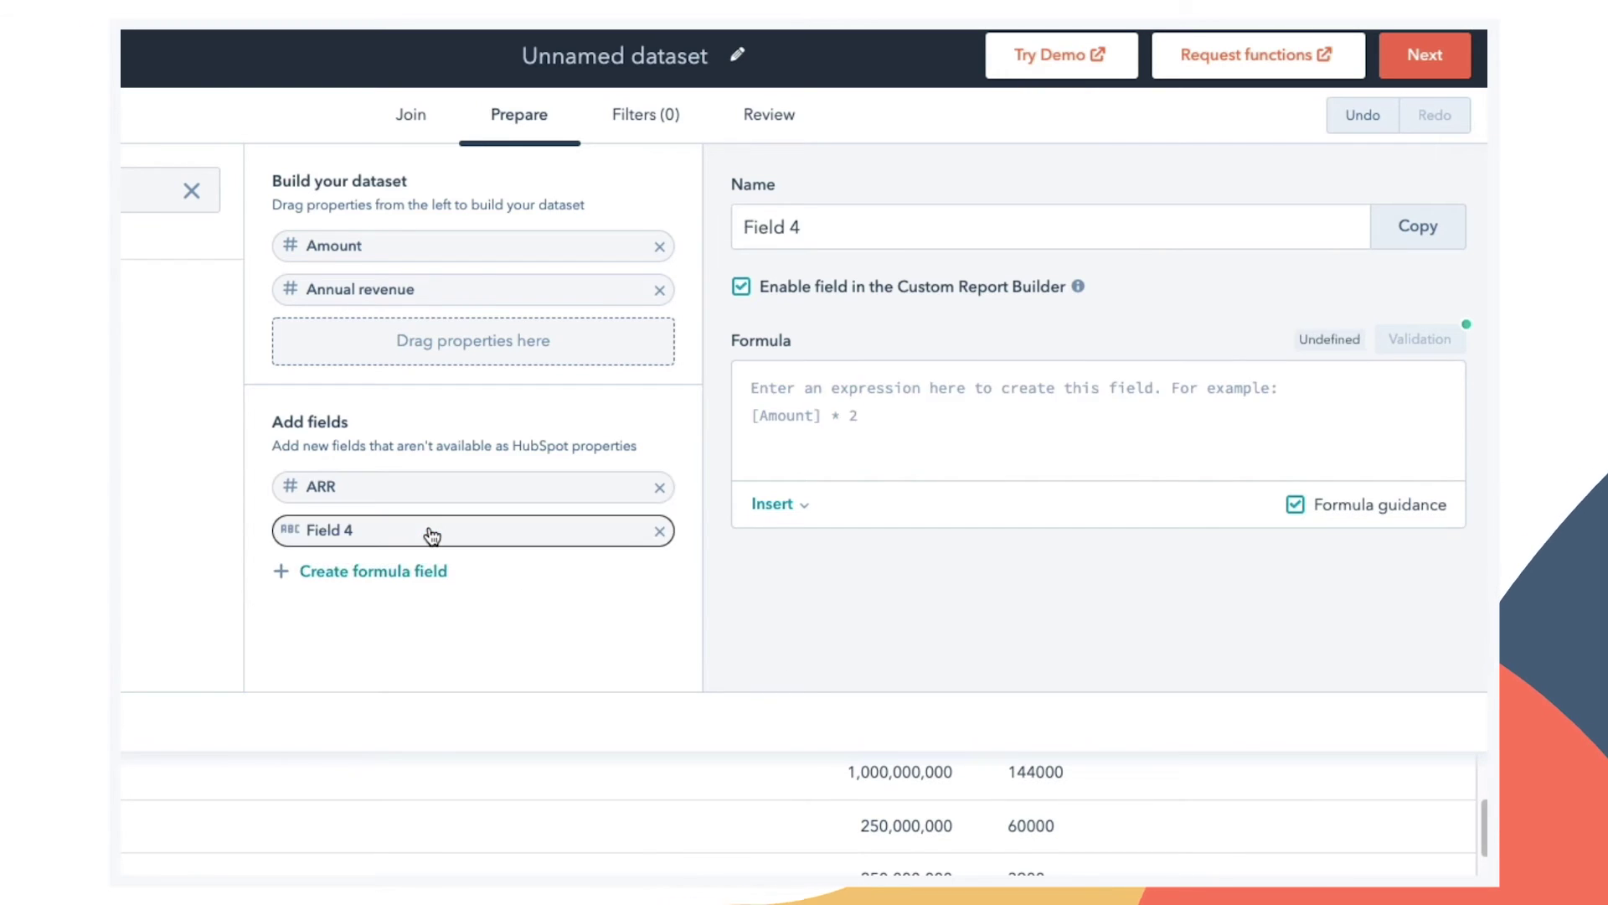
left_click(801, 383)
type("datediff")
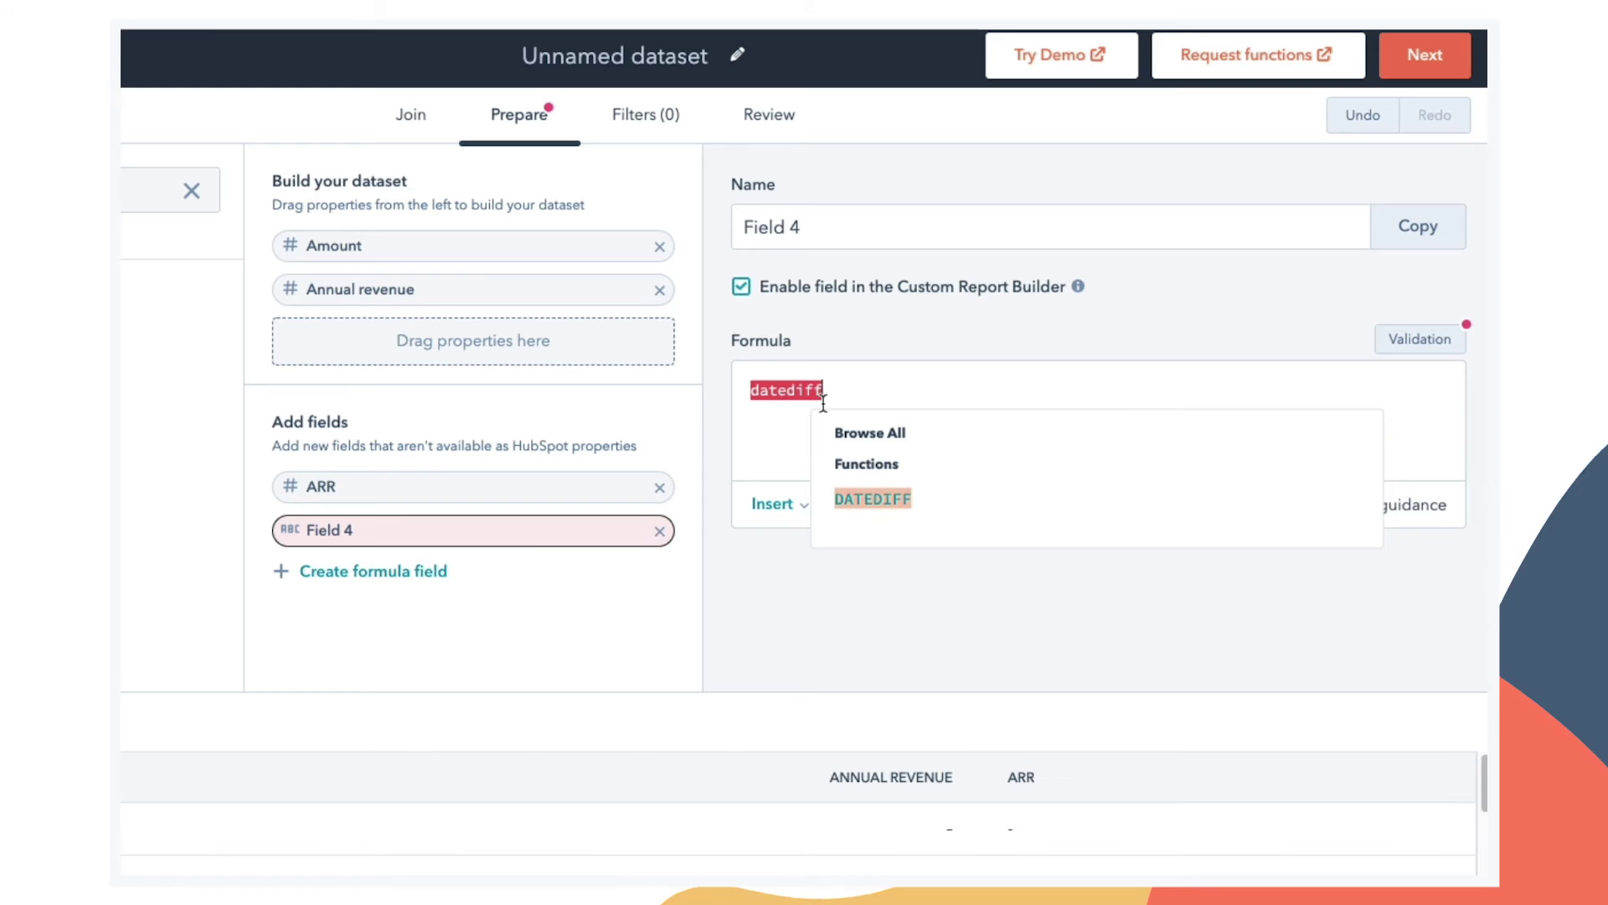
left_click(878, 499)
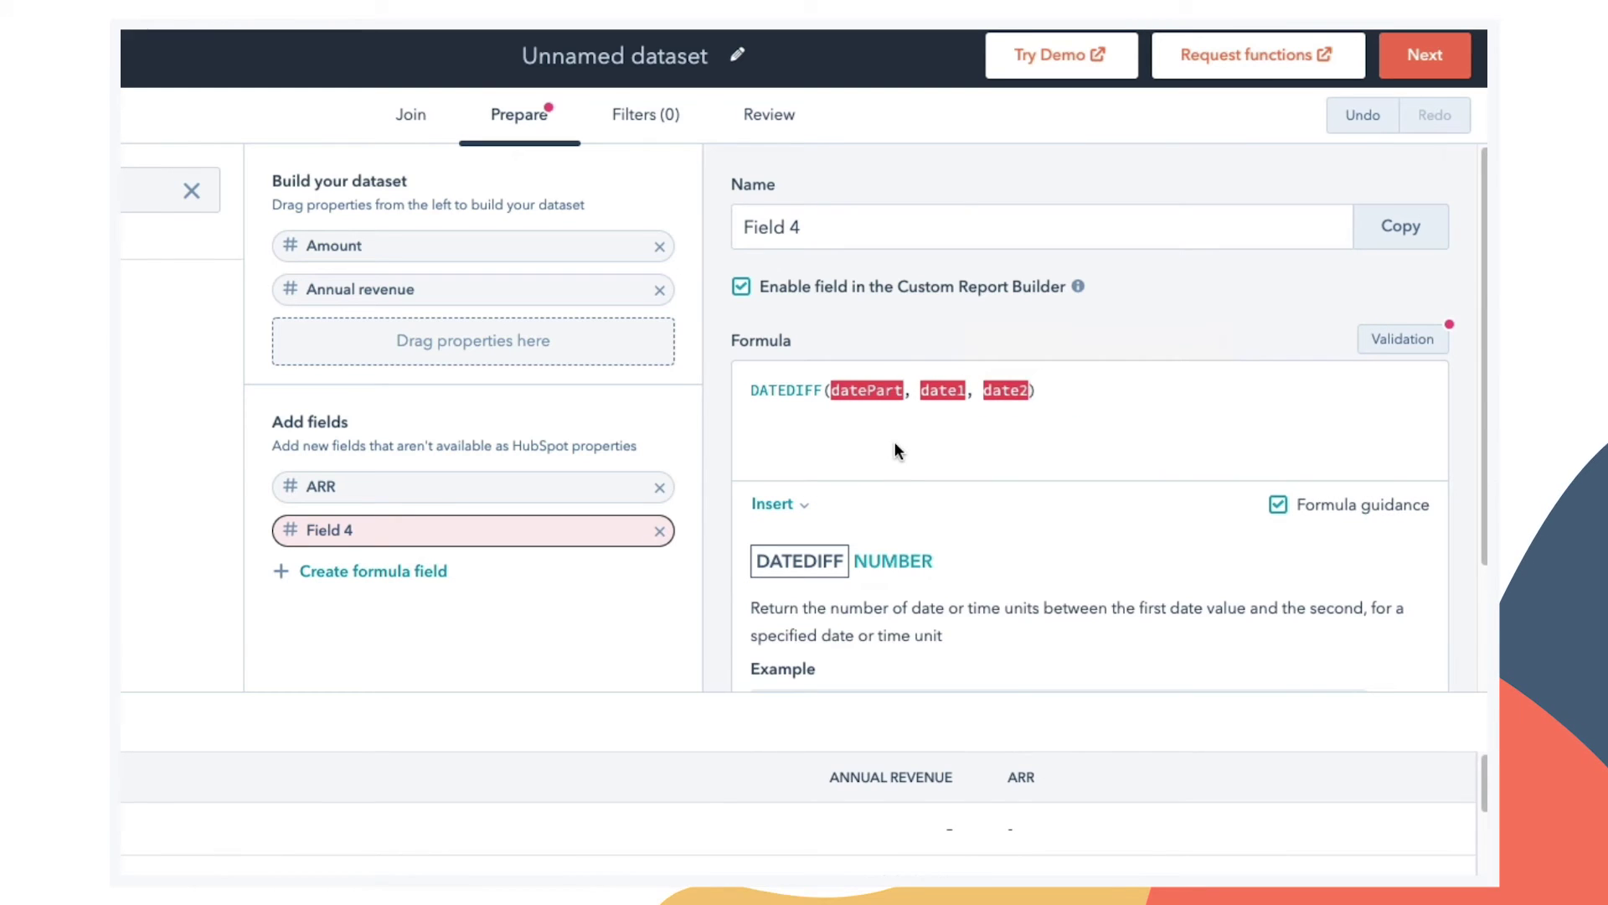
left_click(871, 390)
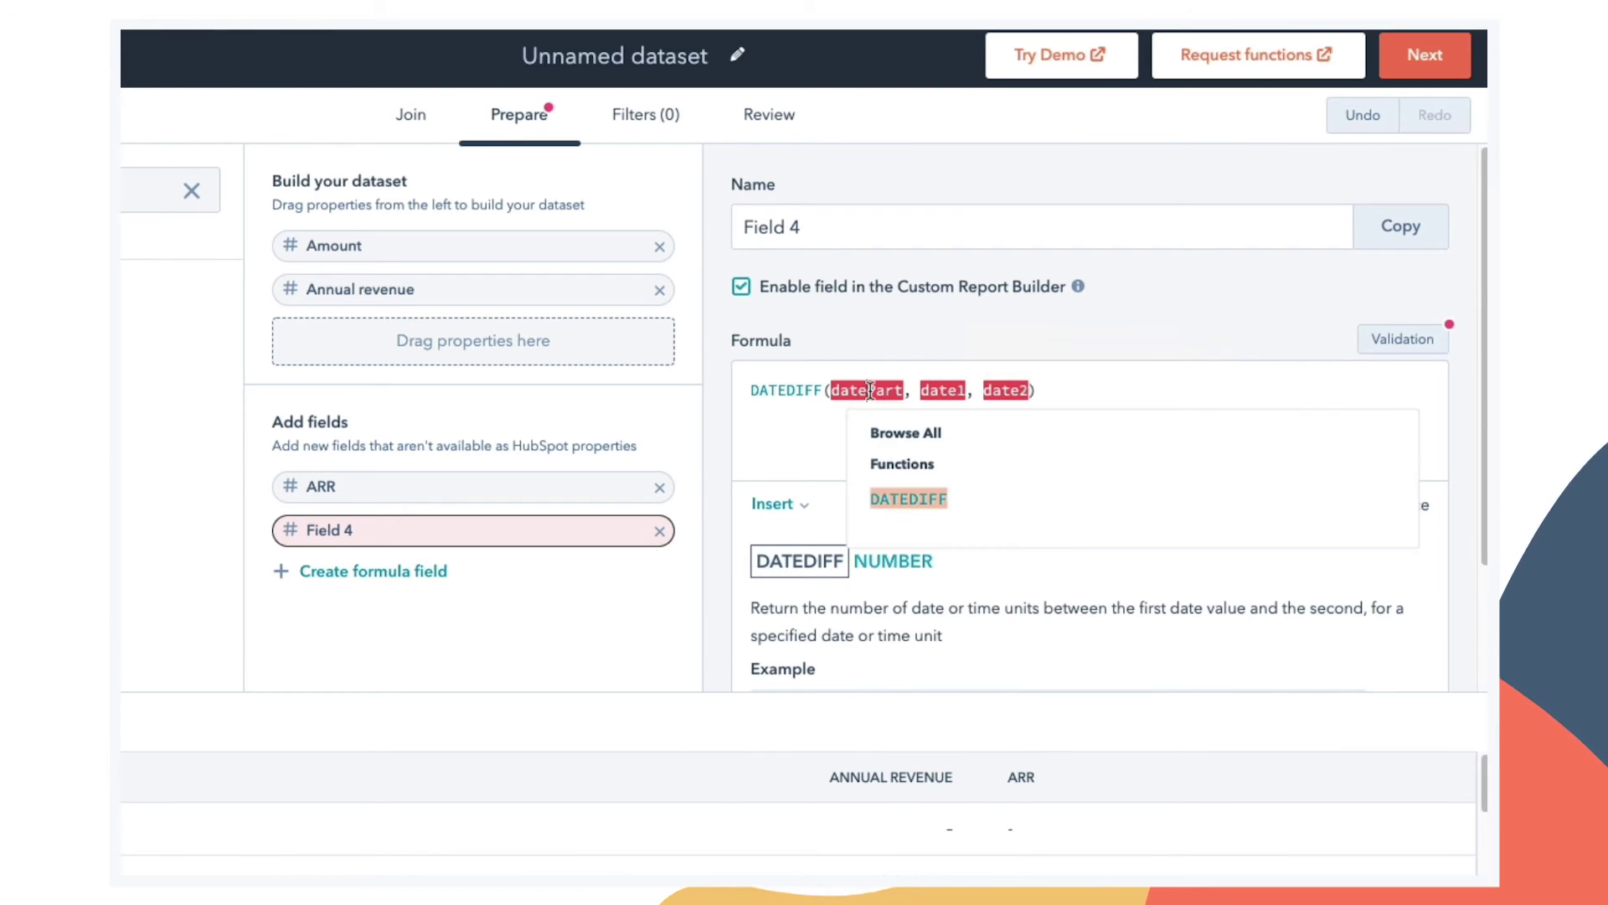
type("\"DAY\"")
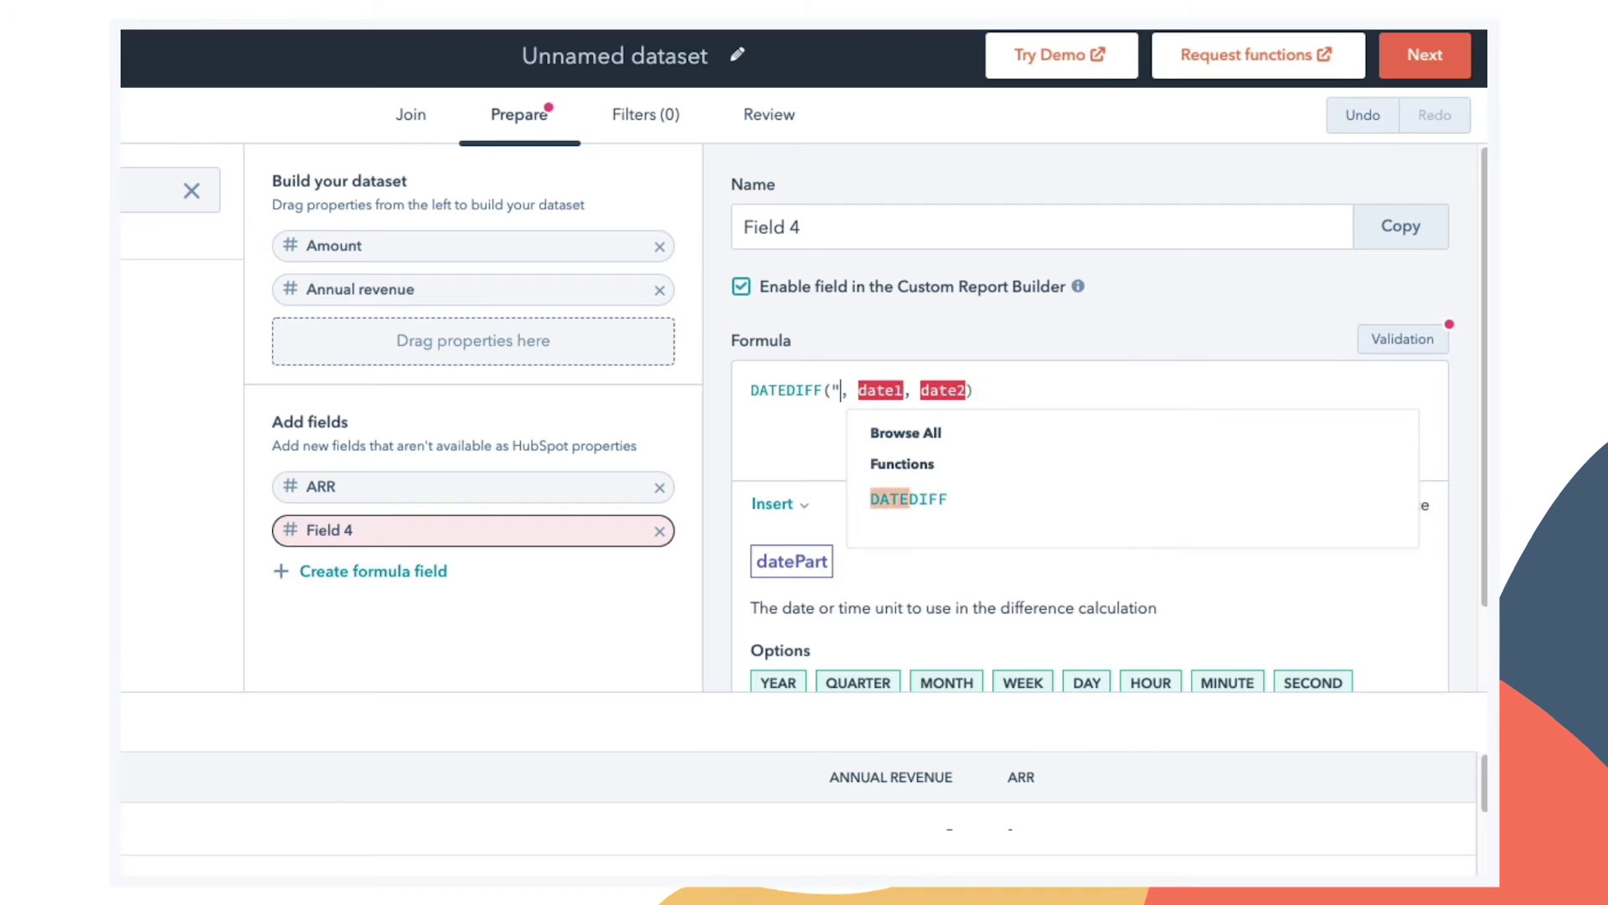
left_click(923, 390)
type("deal.")
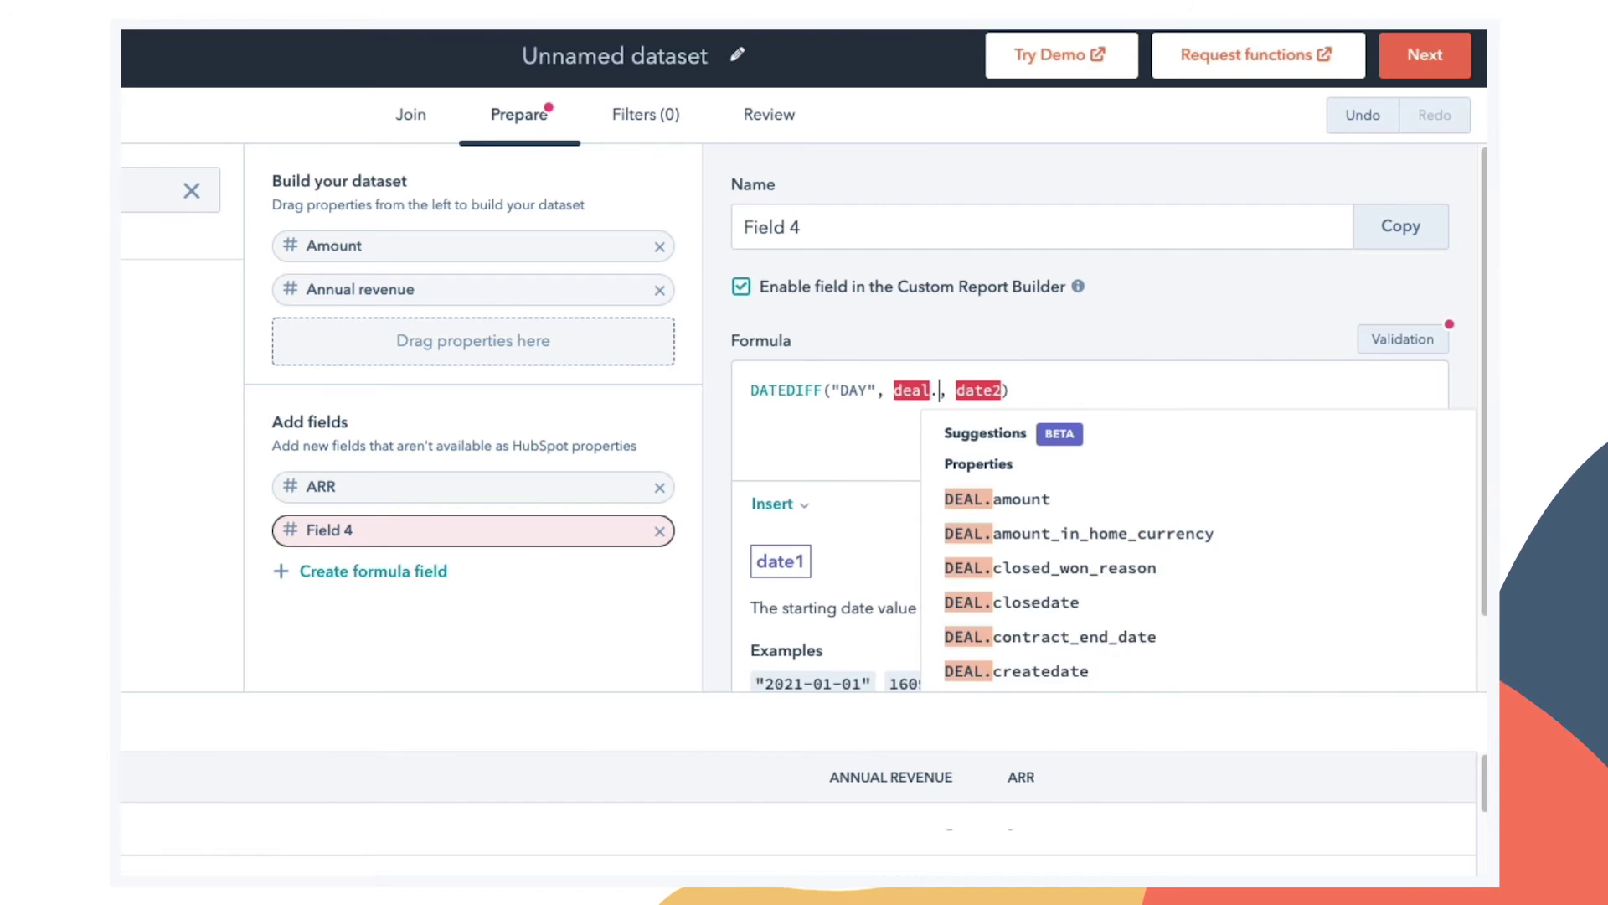
type("cre")
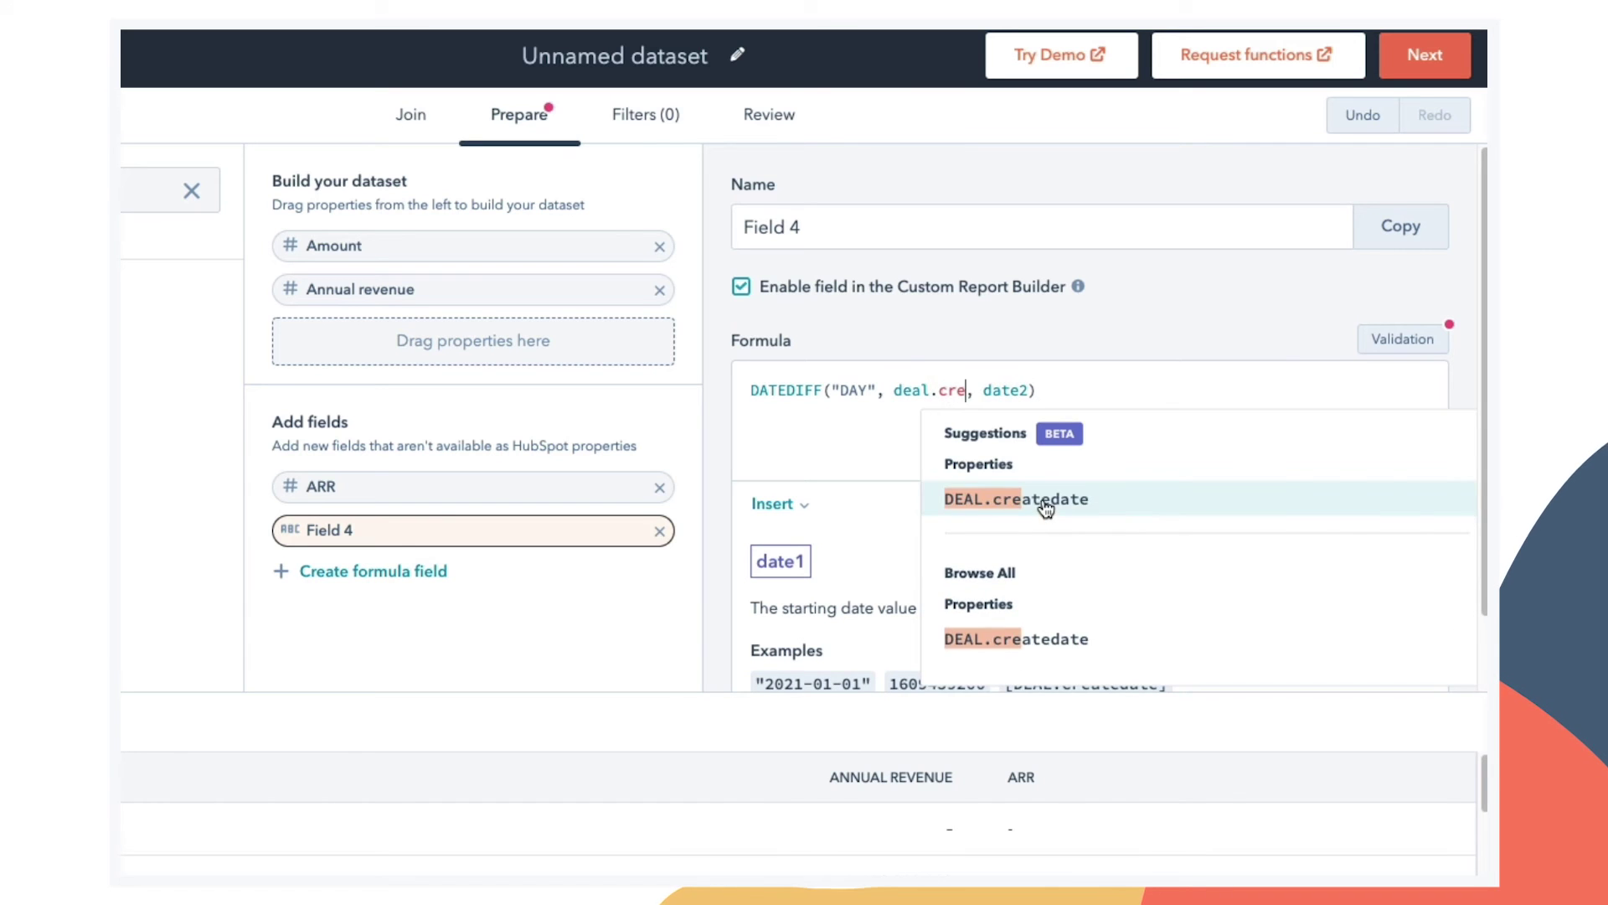
left_click(1045, 501)
left_click(1074, 391)
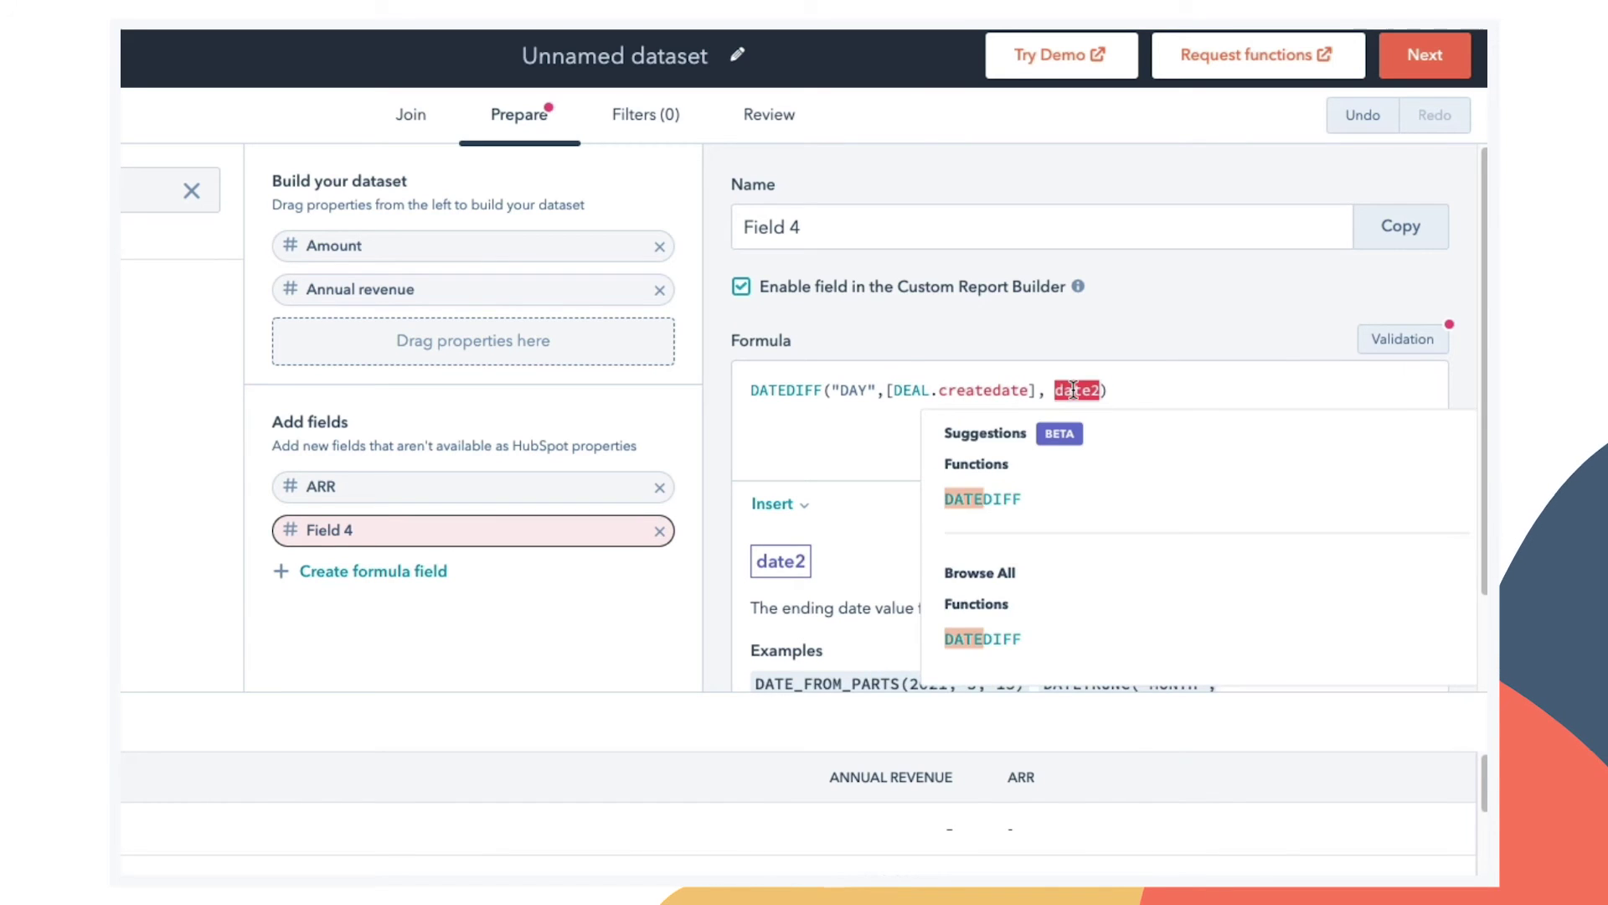
type("deal.closedate")
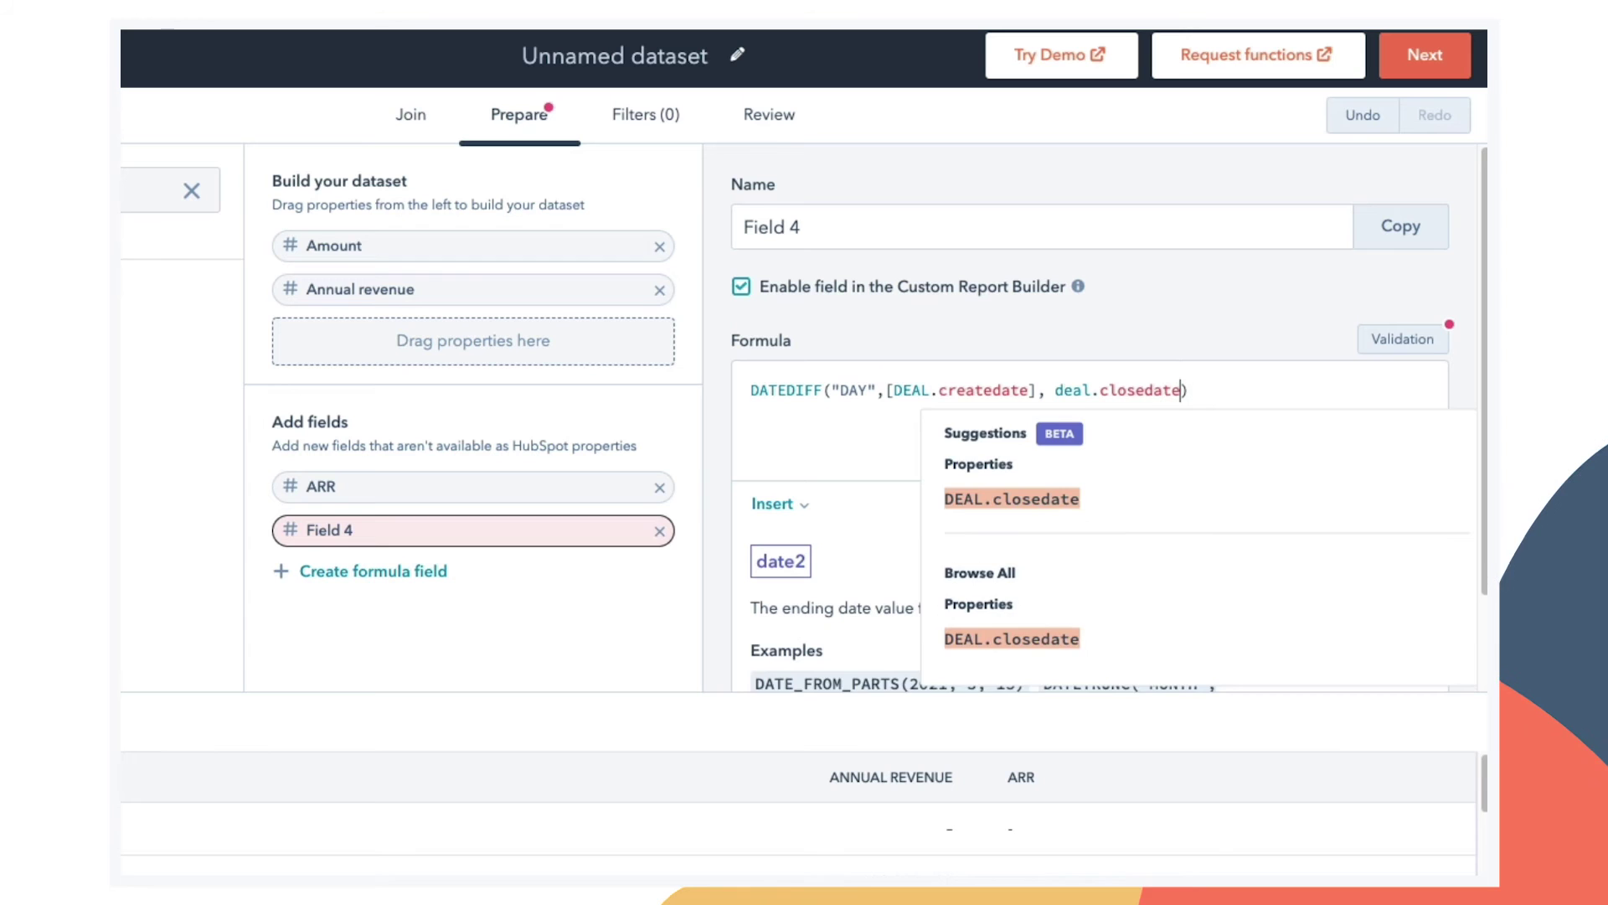
left_click(1255, 494)
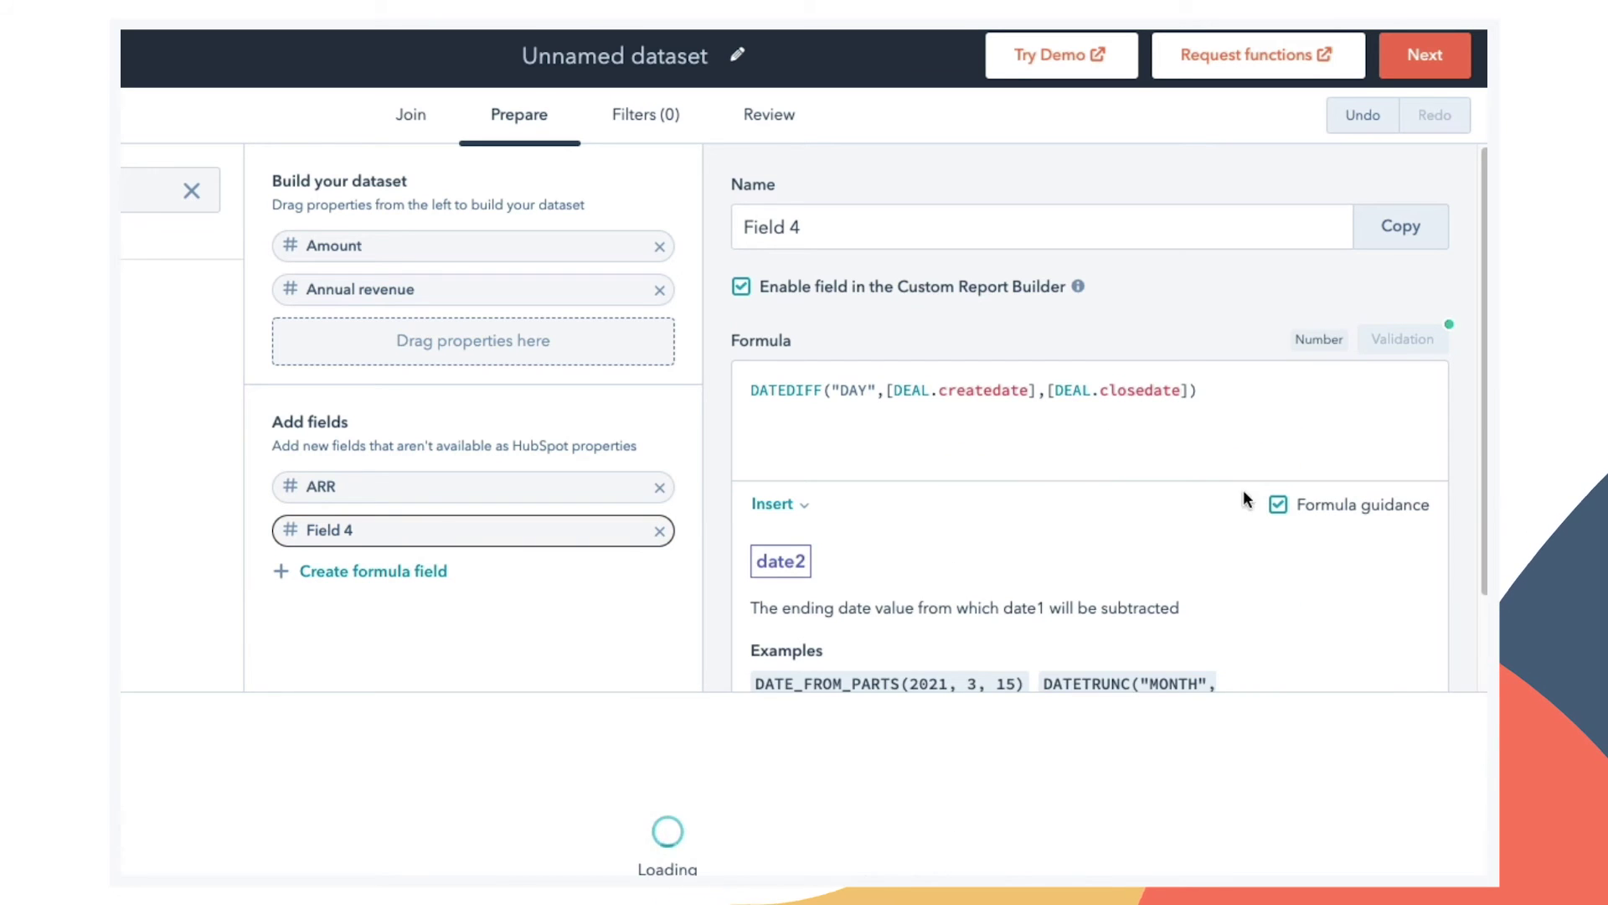
Rename the new formula field from Field 4 to 'Days open'
triple_click(774, 228)
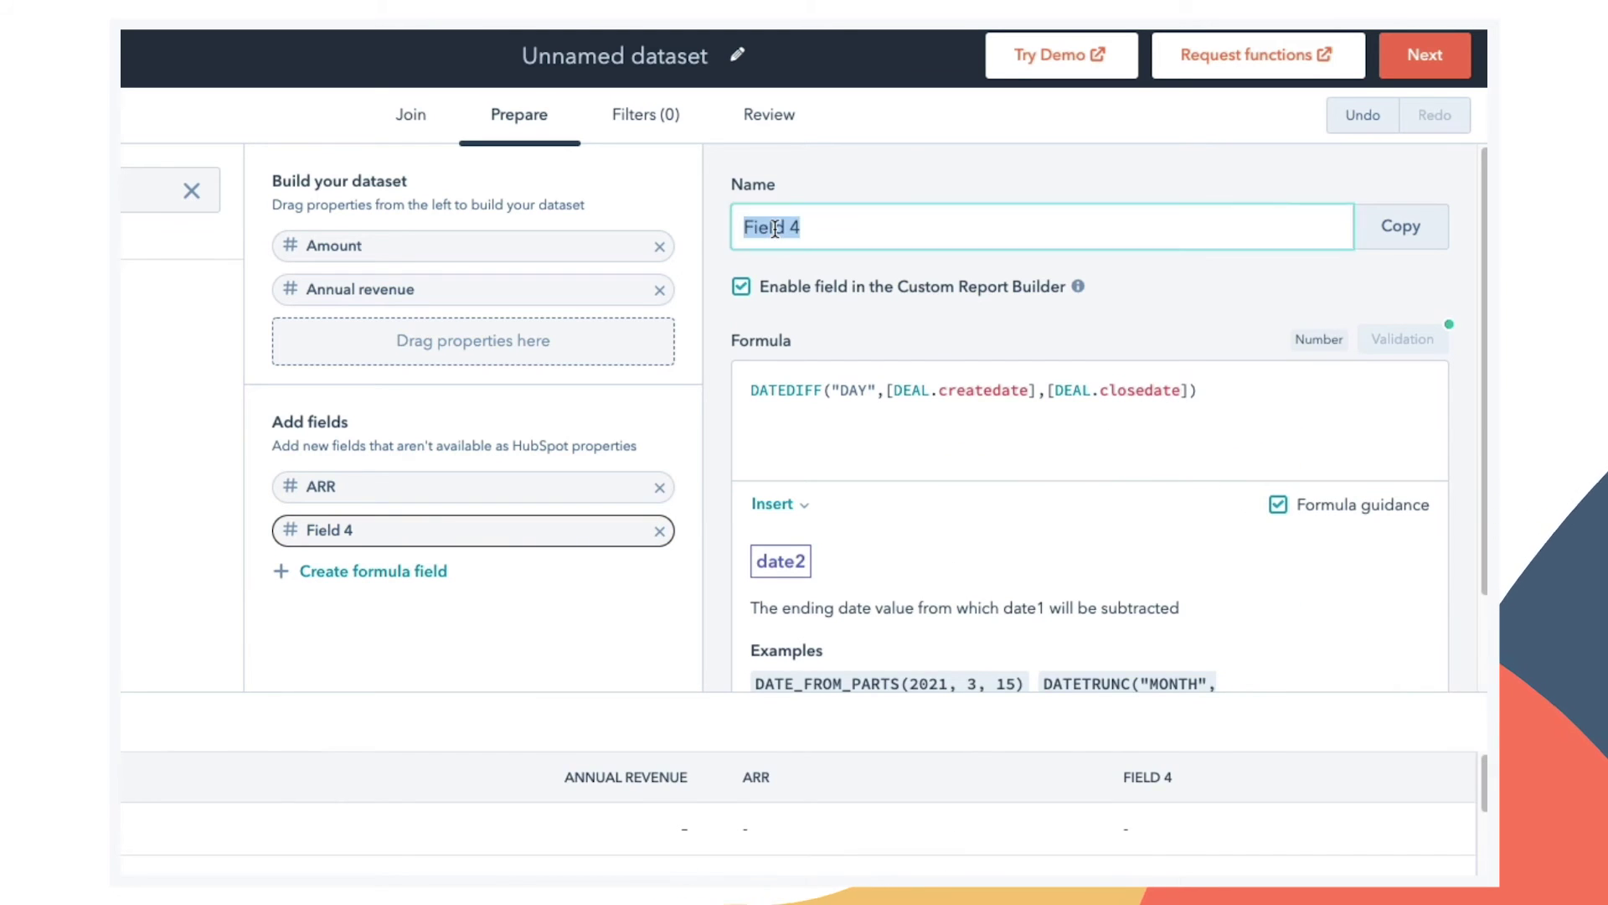
type("Days open")
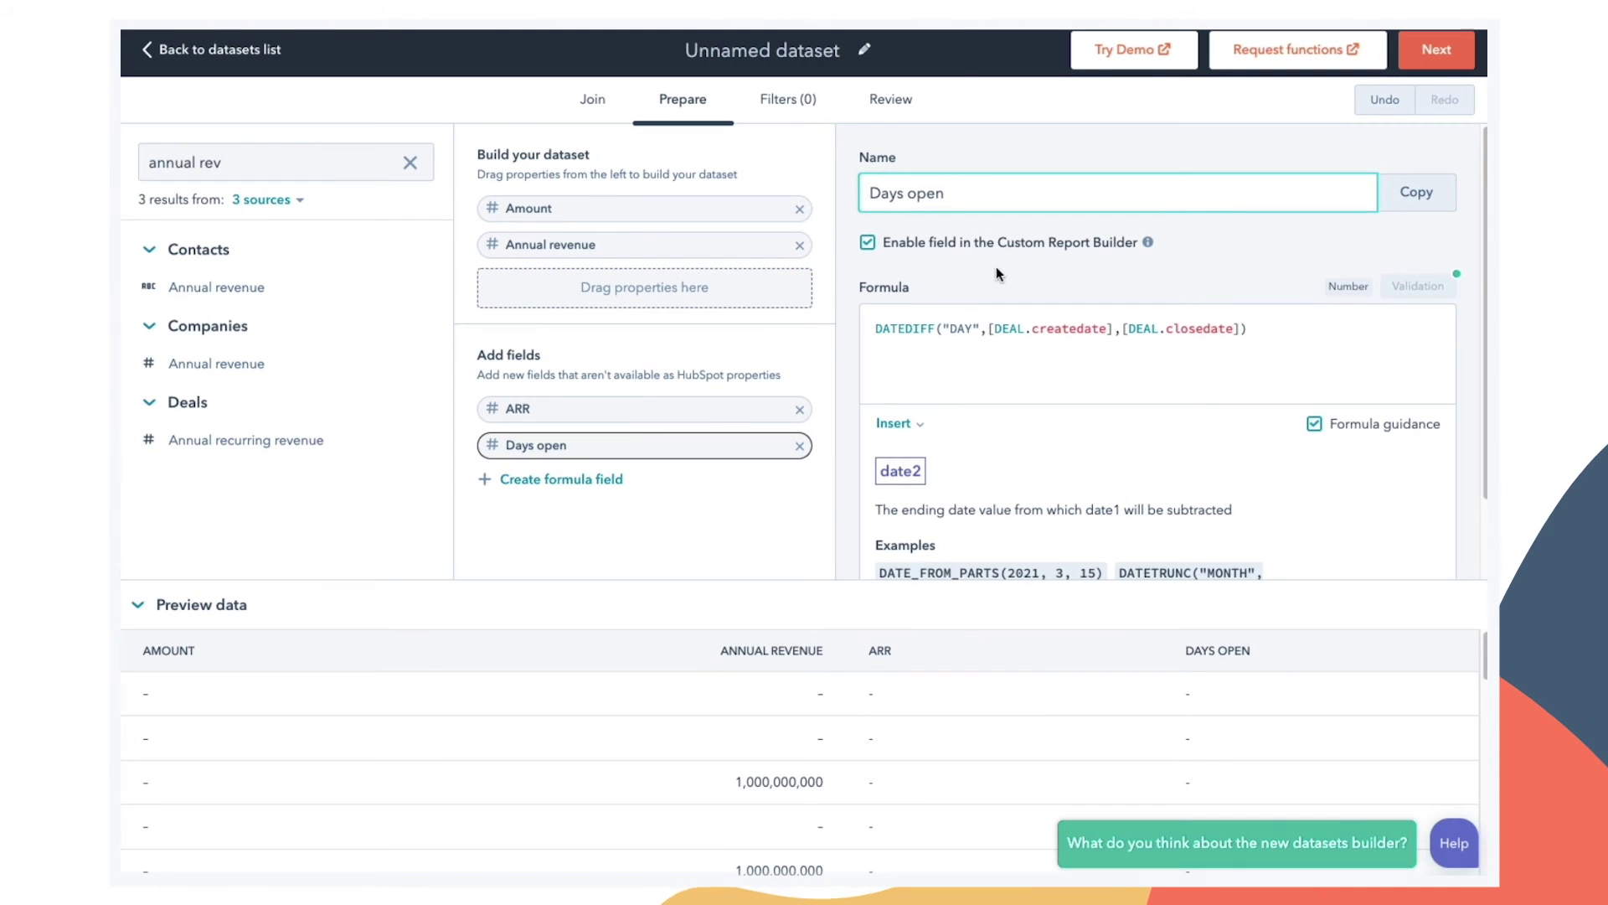
left_click(996, 272)
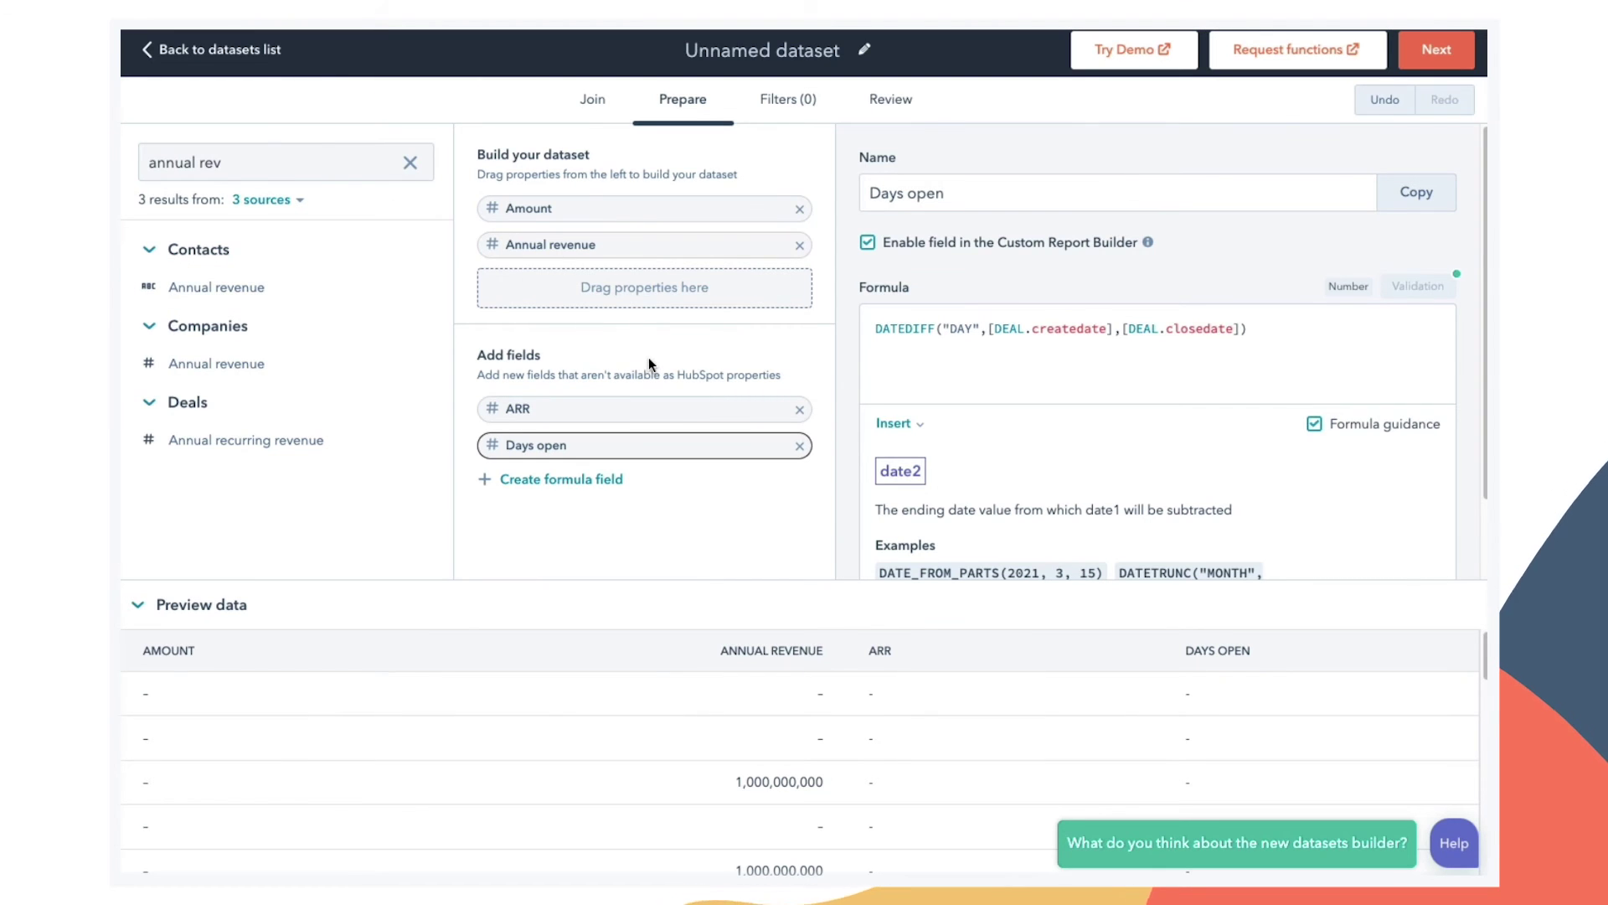
Filter the dataset to Deal stage is any of All closed won
left_click(1441, 43)
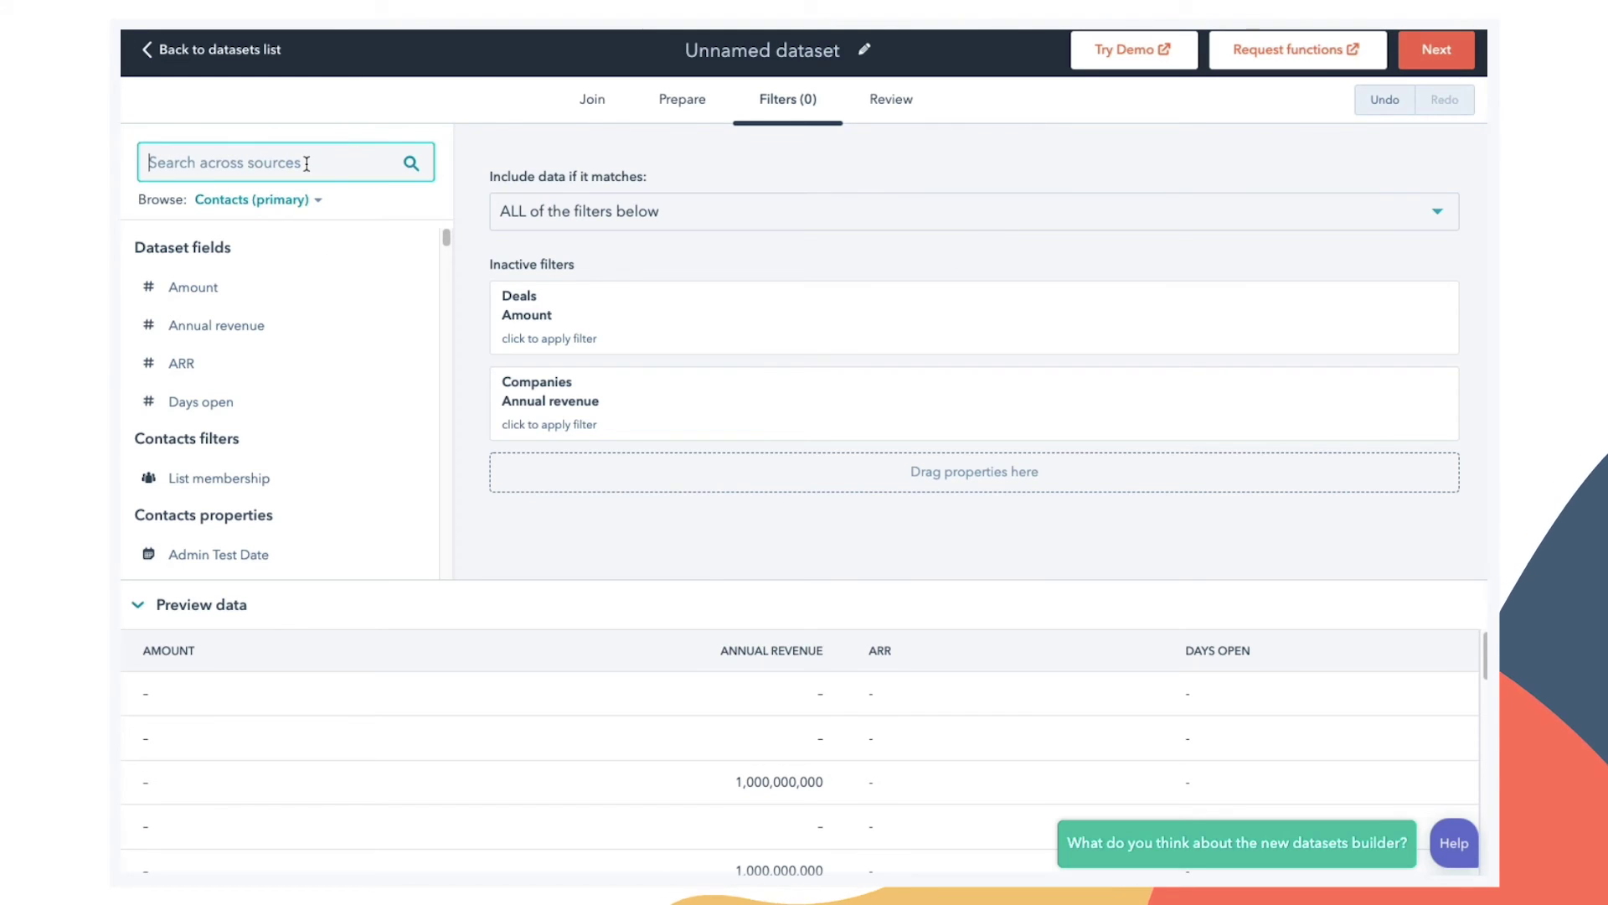
type("deal stage")
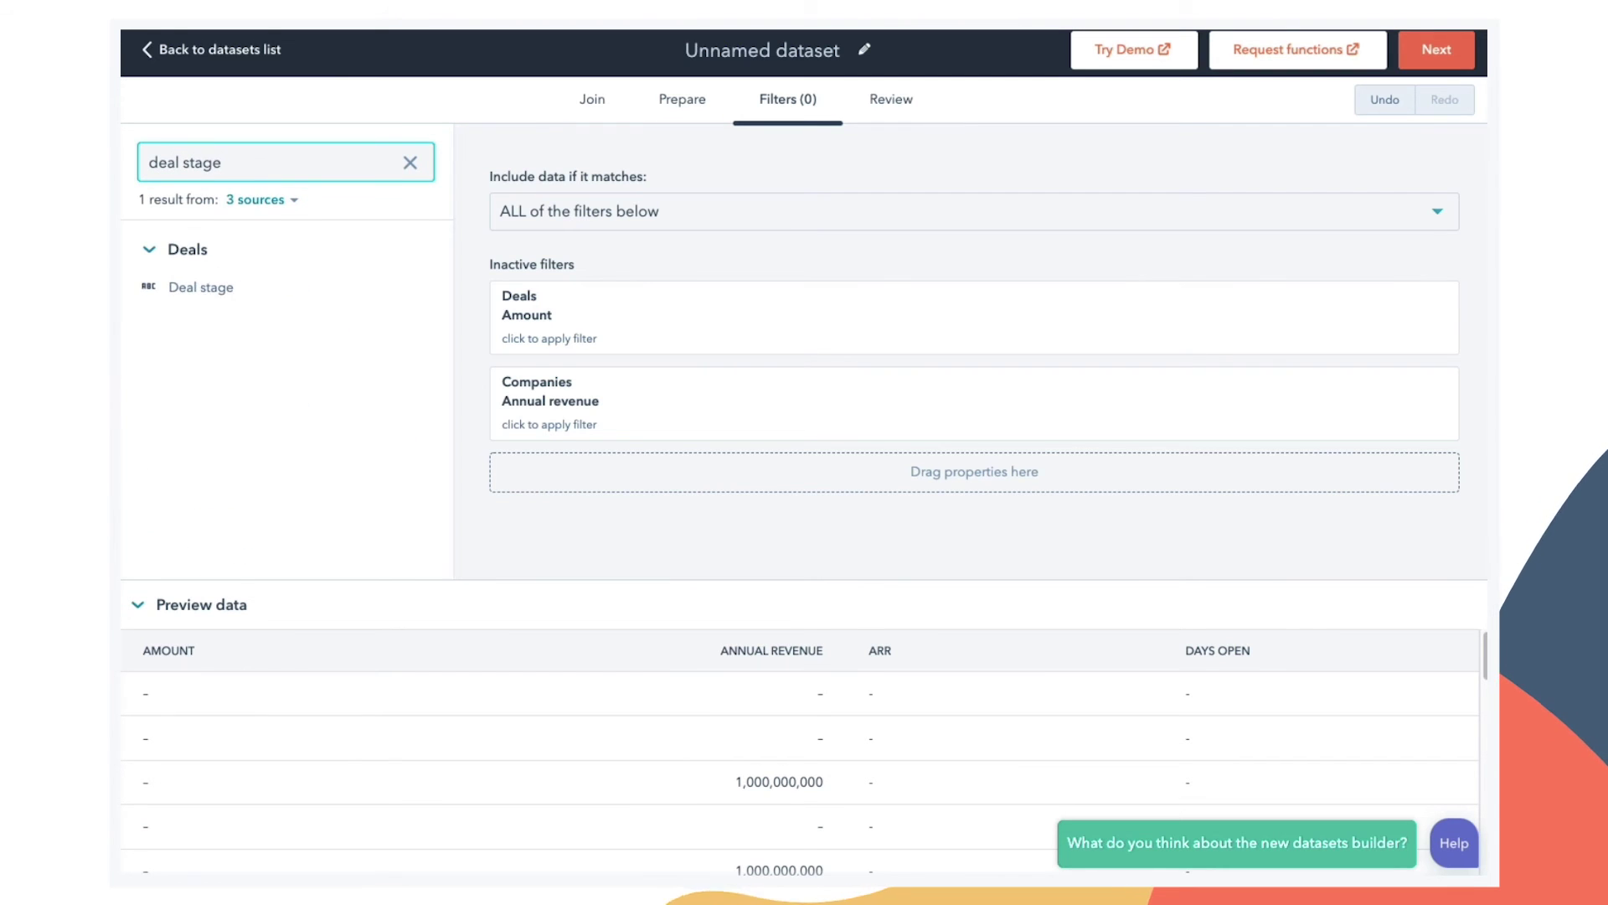
mouse_move(219, 289)
left_click_drag(220, 289, 827, 471)
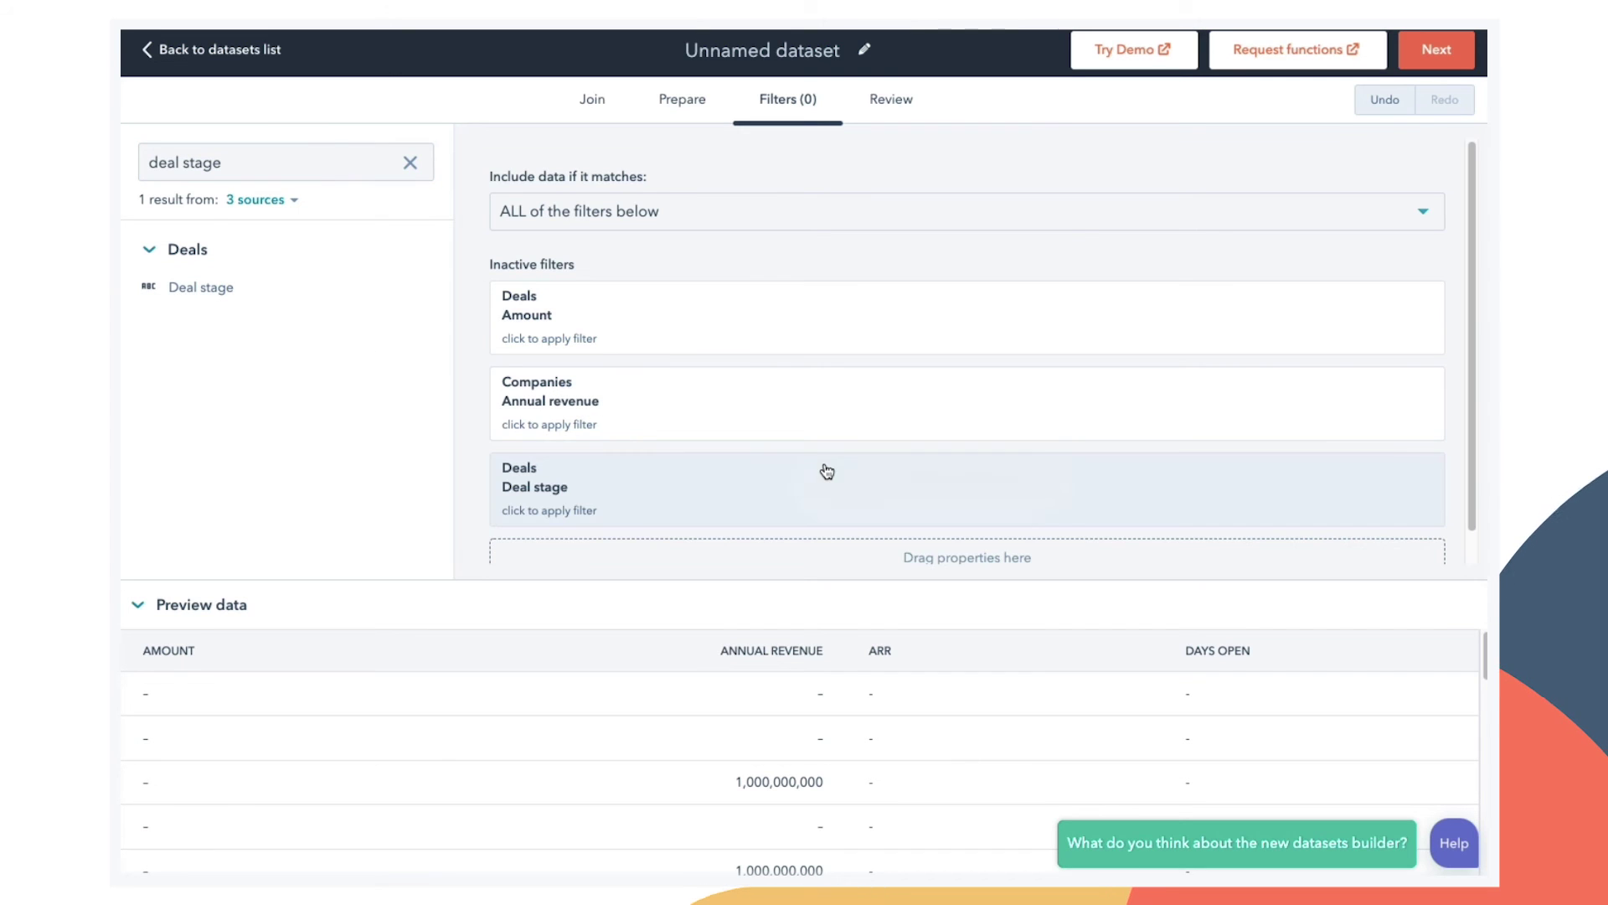
left_click(678, 495)
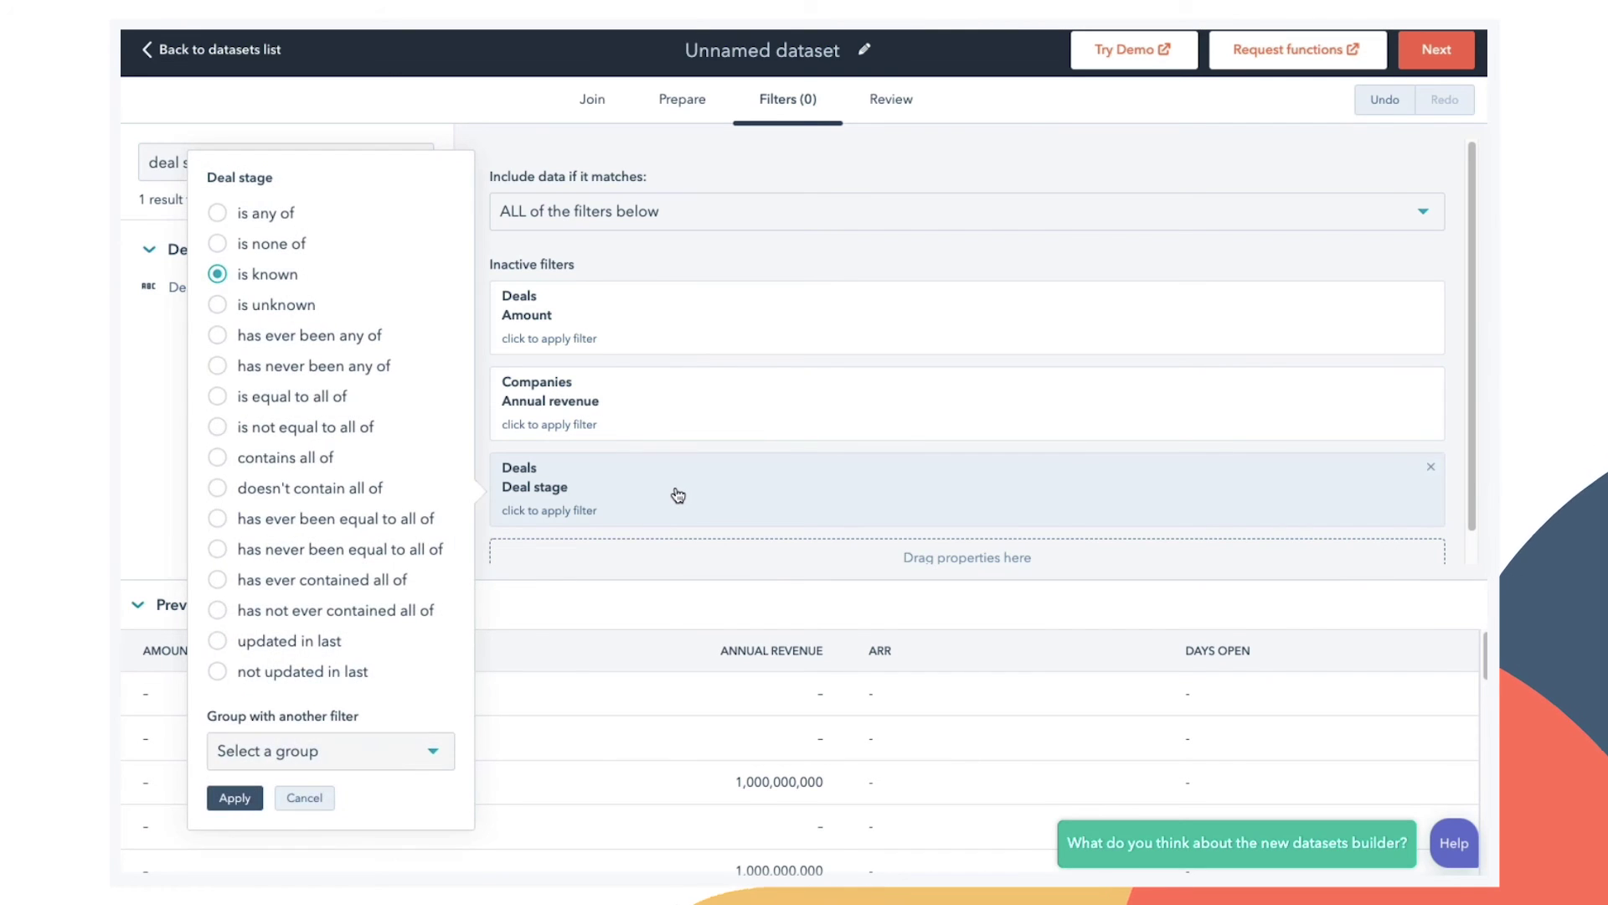
left_click(217, 213)
left_click(292, 221)
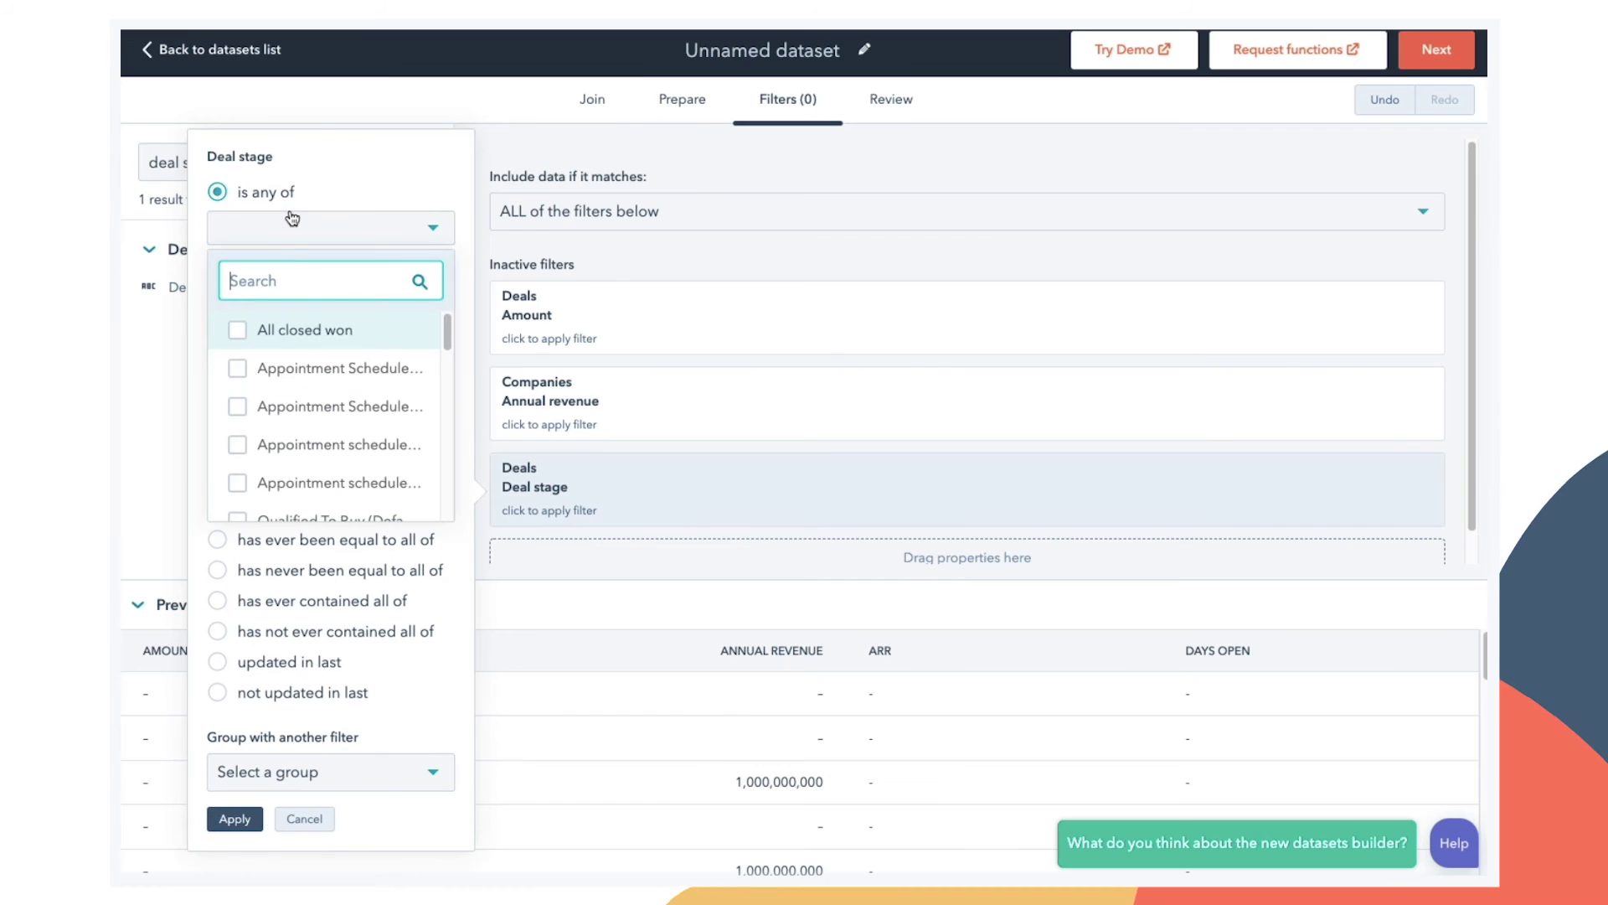
left_click(294, 333)
left_click(243, 821)
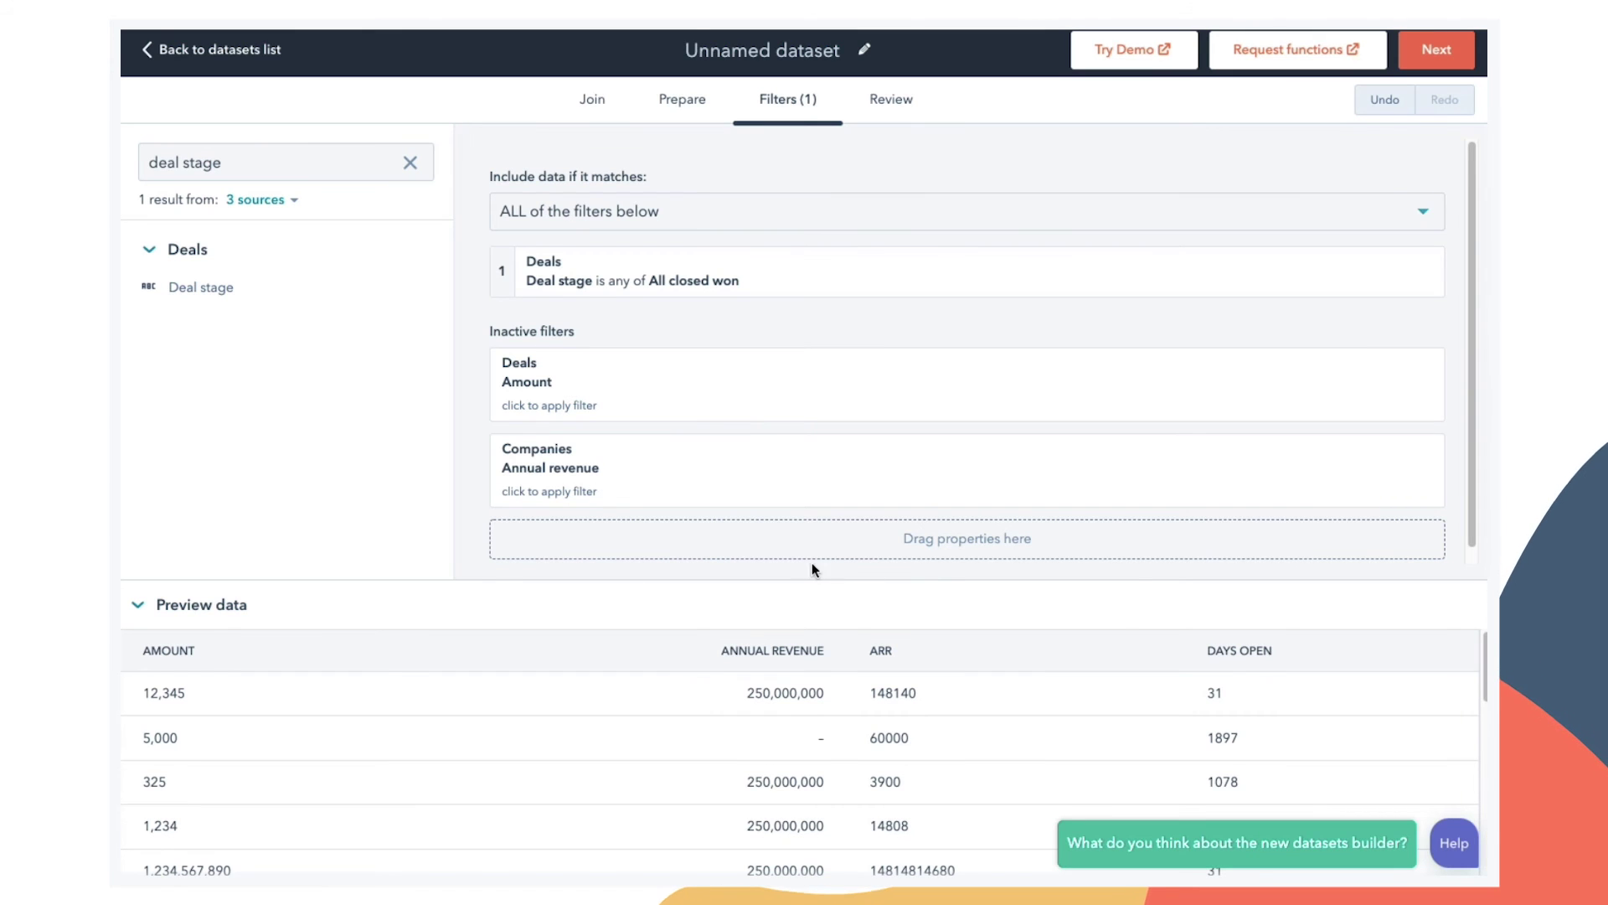
scroll(1276, 745, "down", 3)
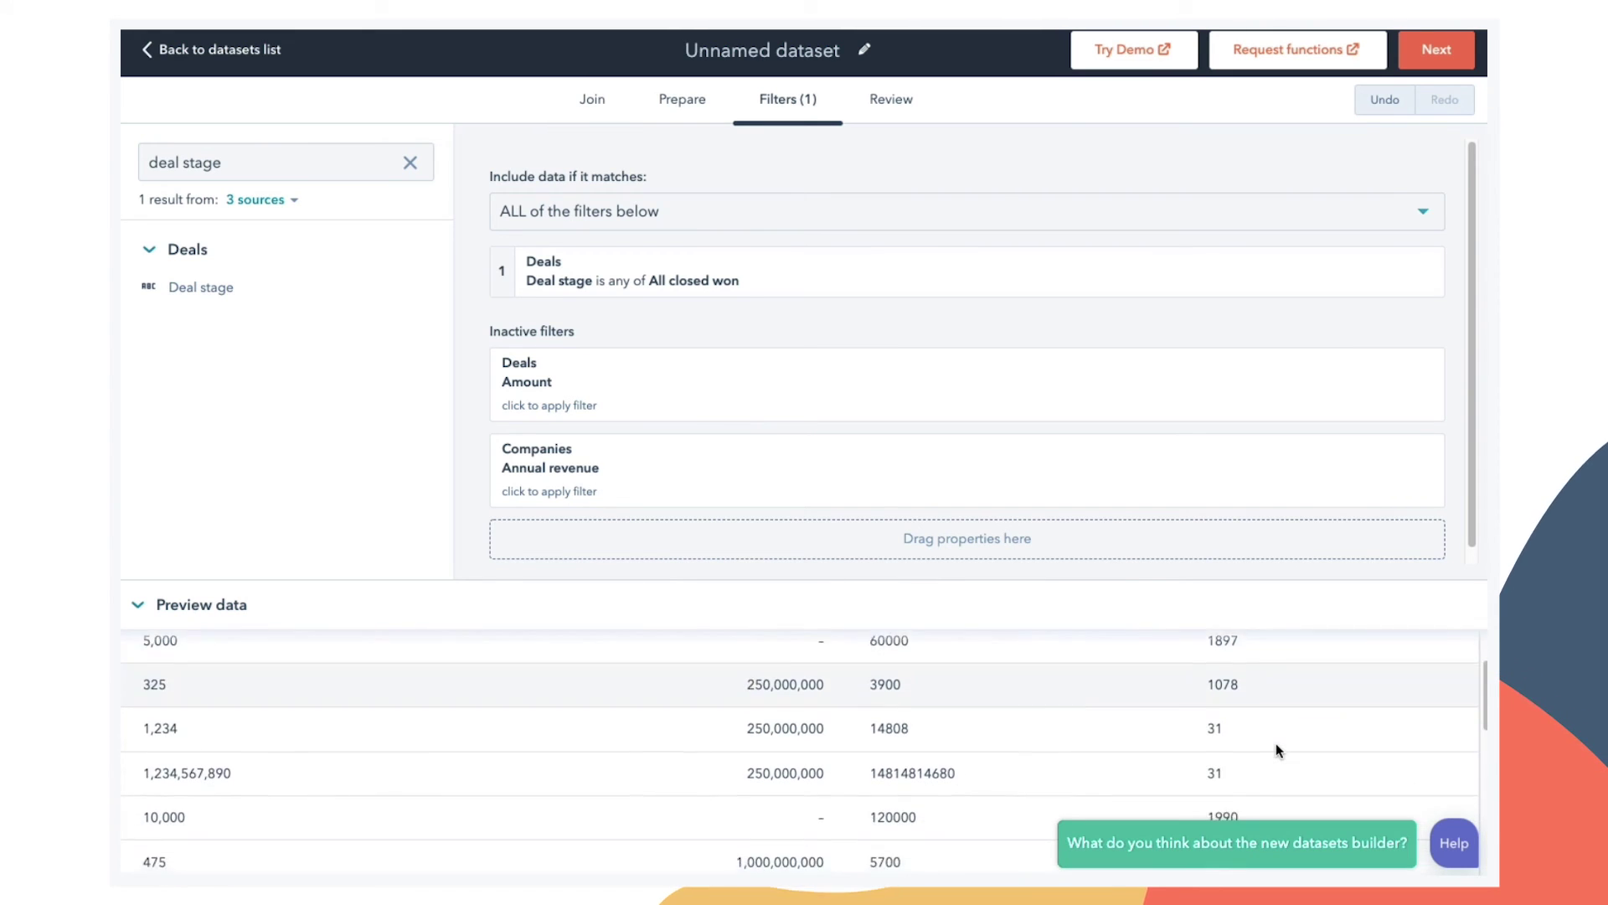
scroll(1275, 742, "up", 3)
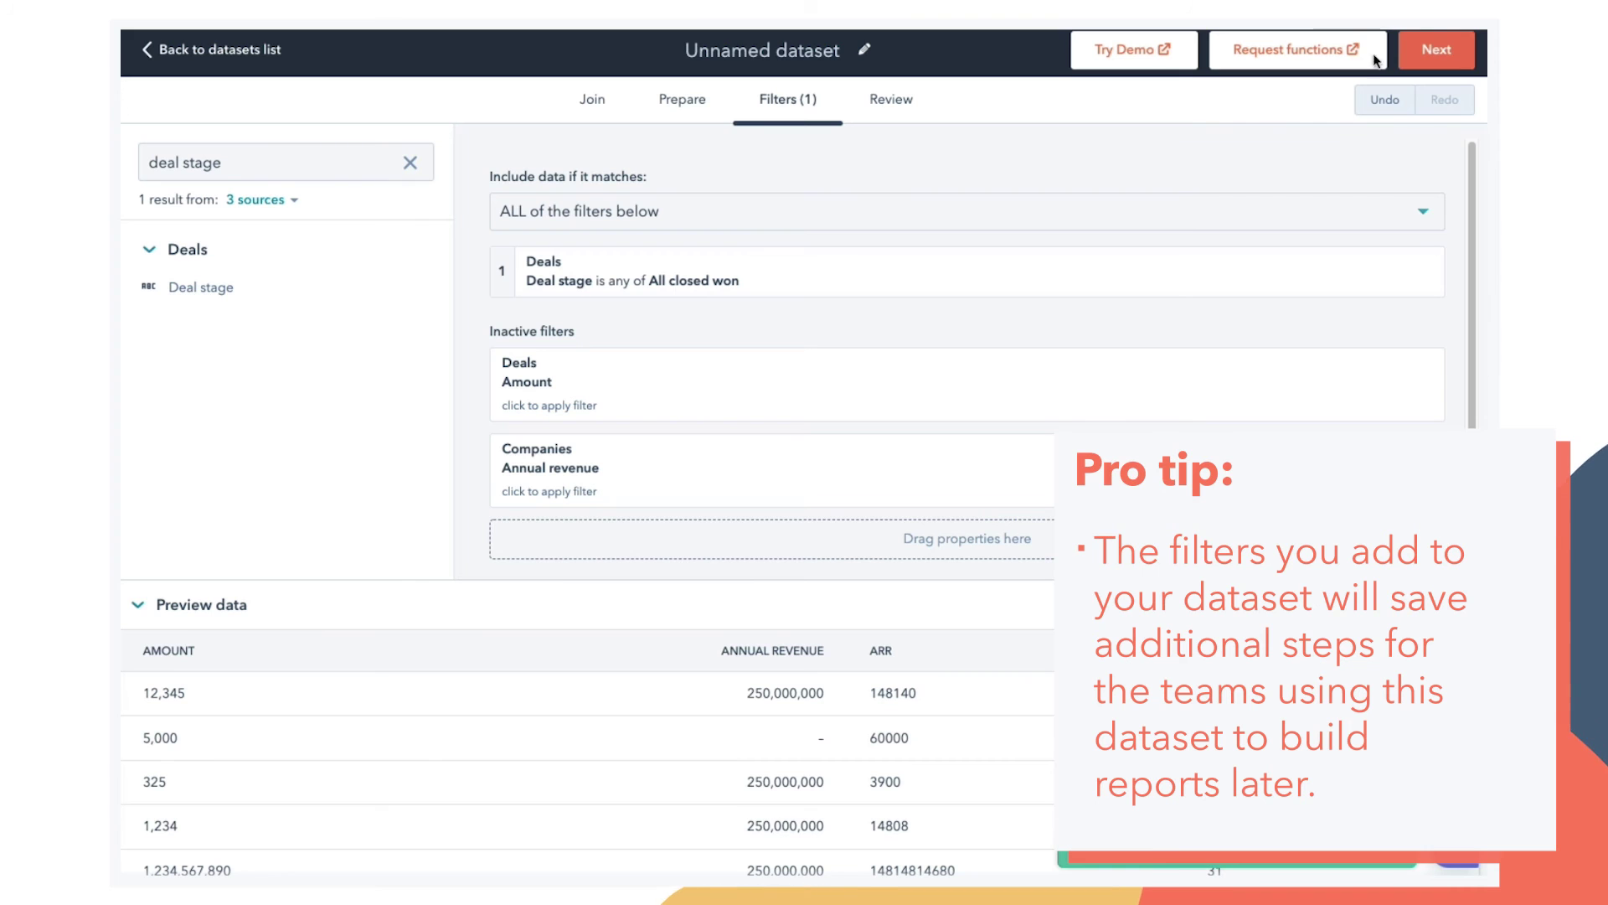
Name the dataset 'Deals Closed' and save it
left_click(1437, 50)
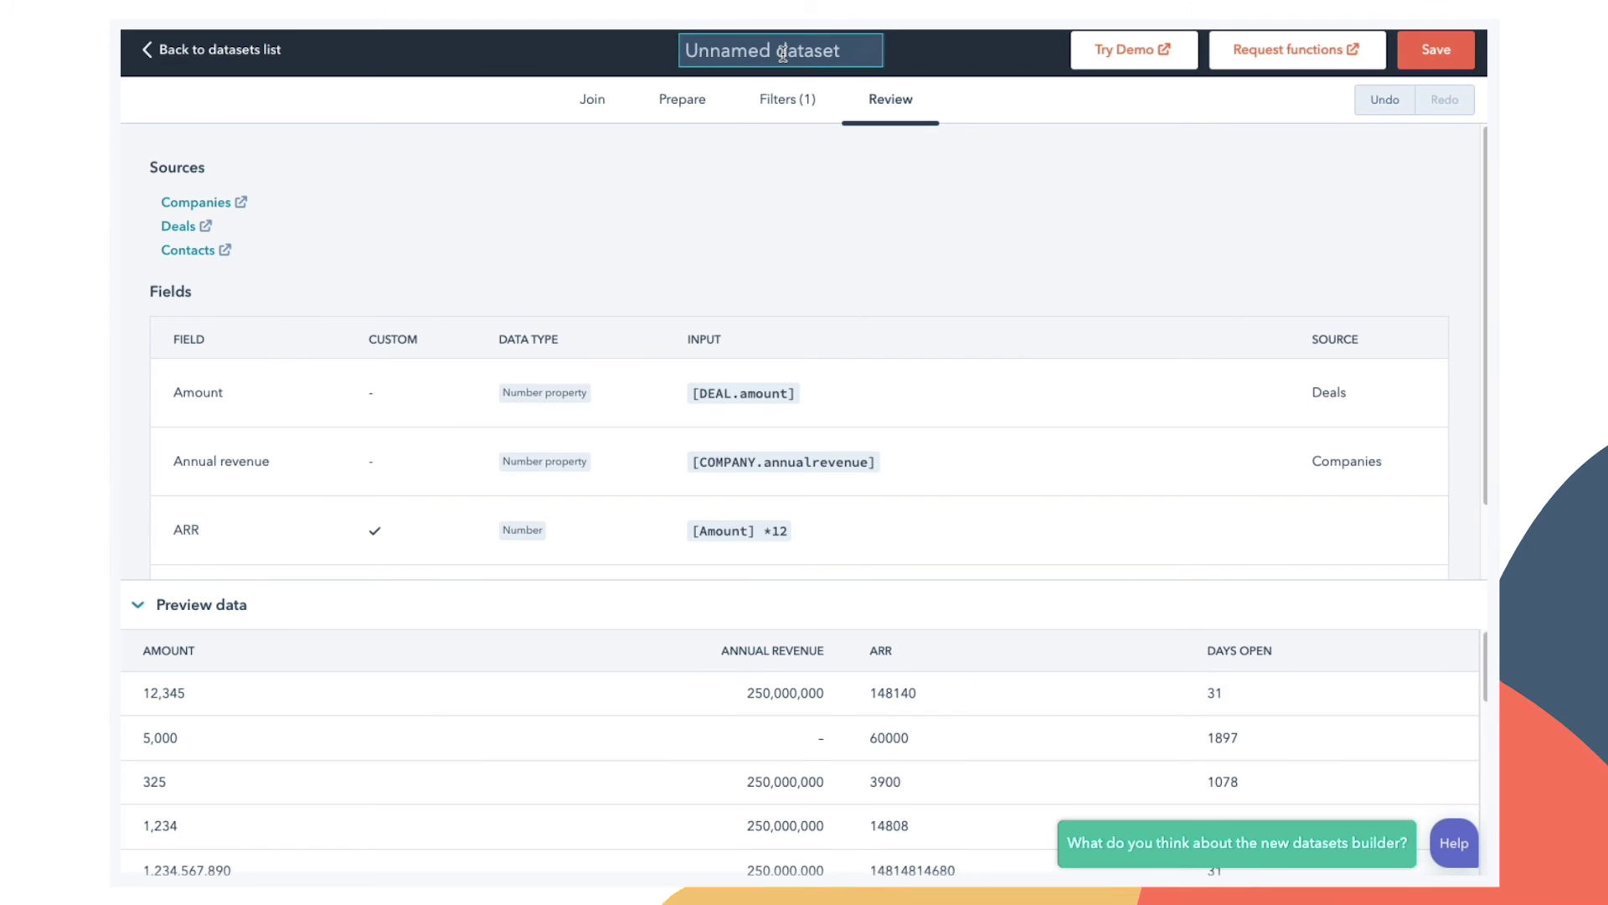
type("Deals Closed")
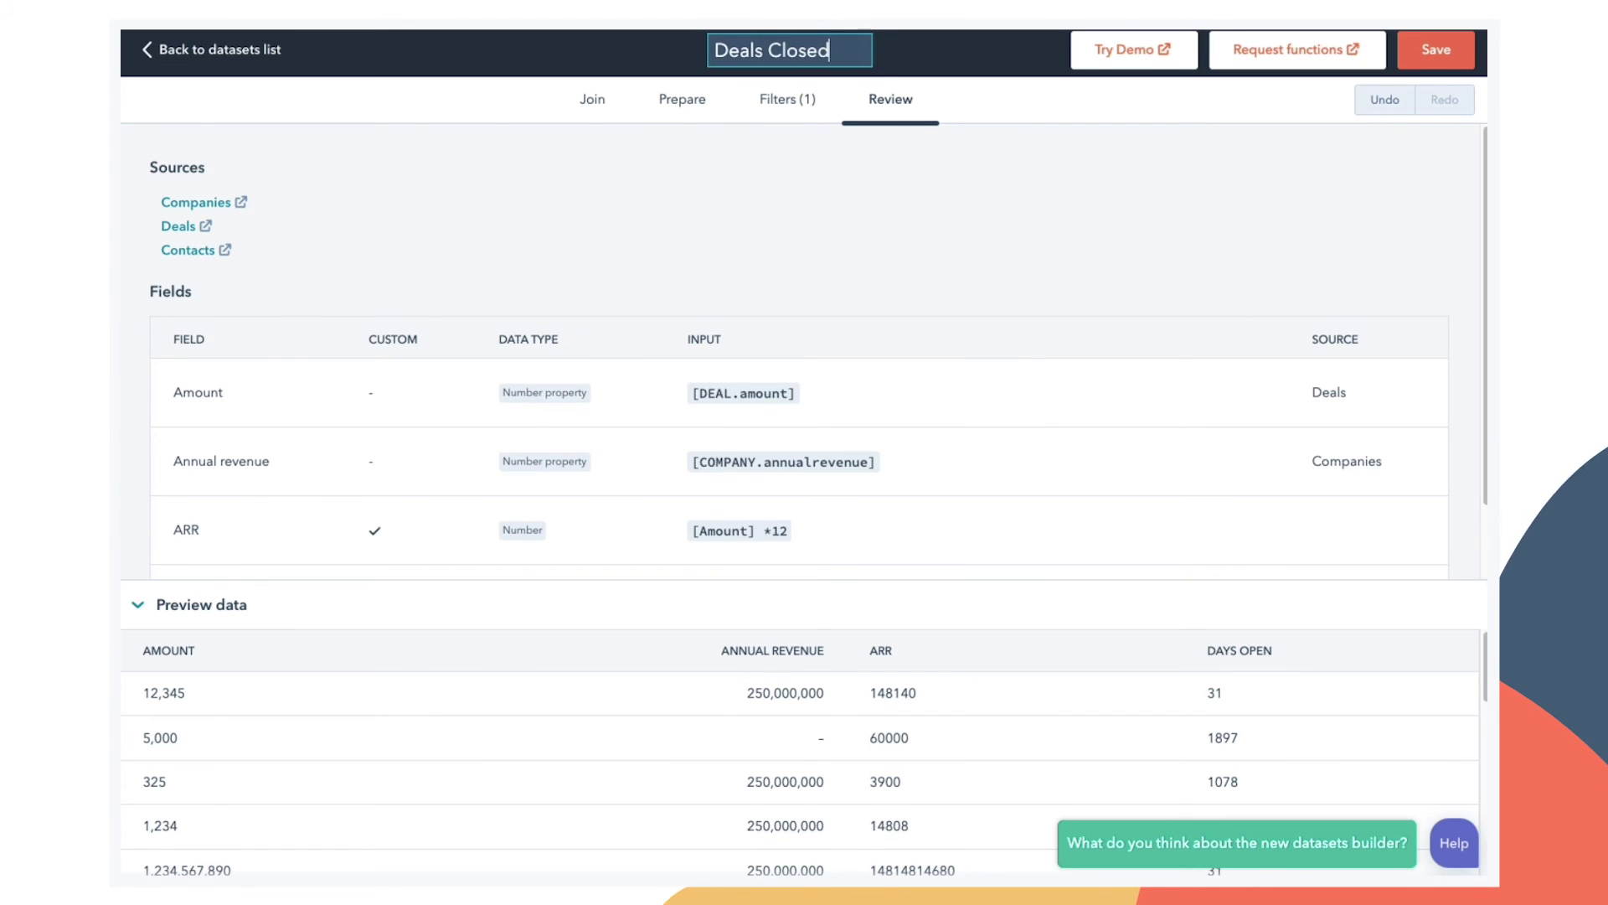
left_click(1430, 48)
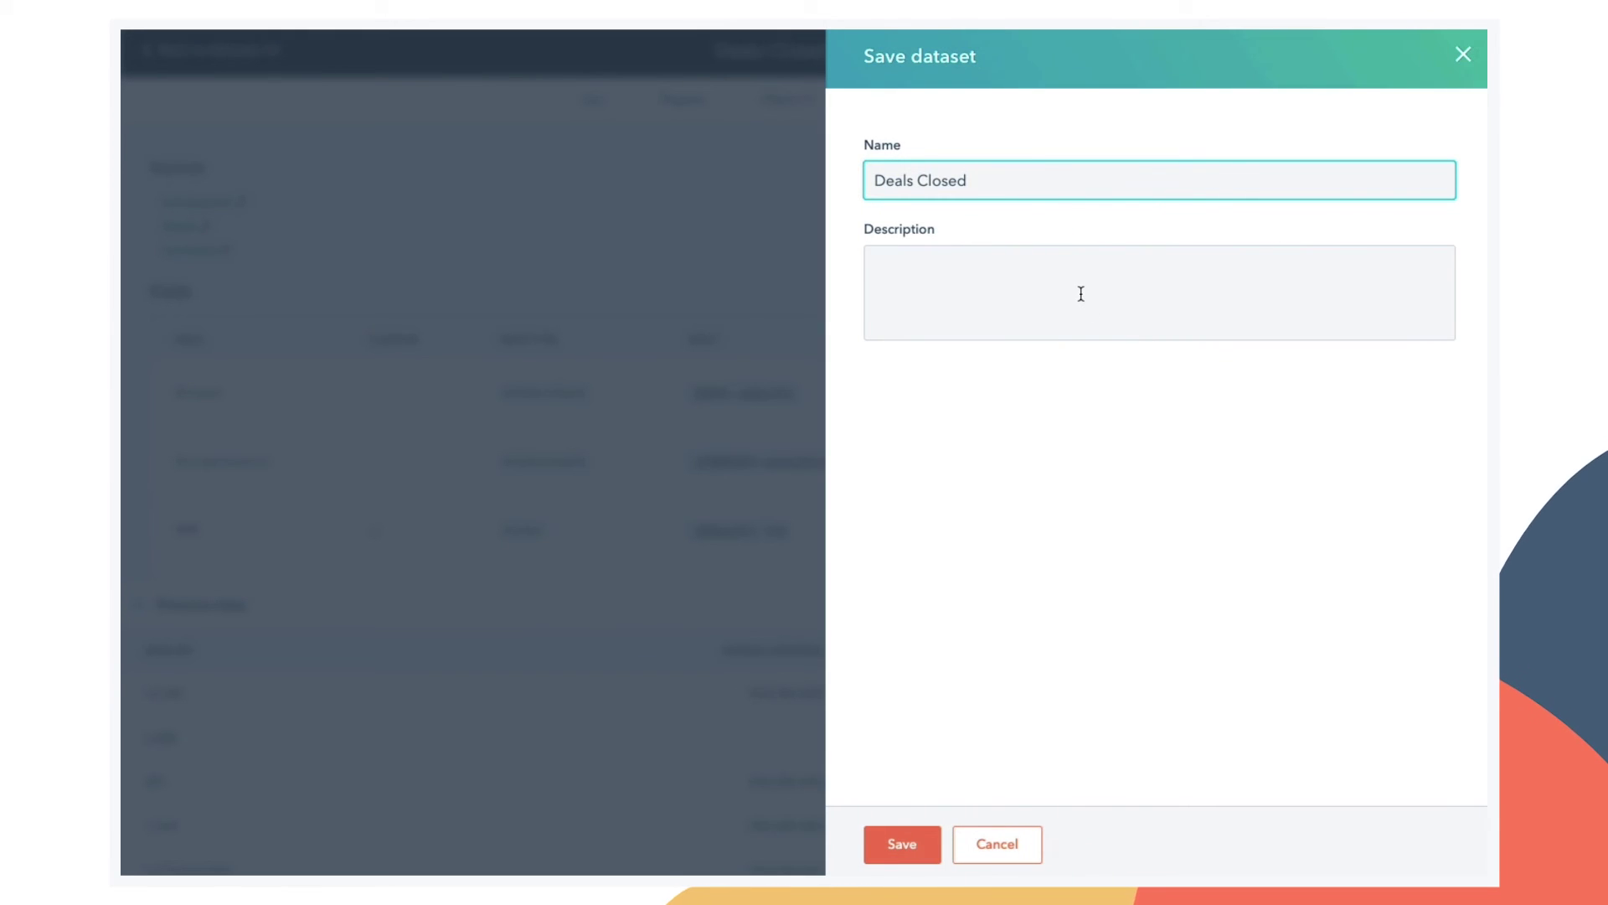
left_click(918, 847)
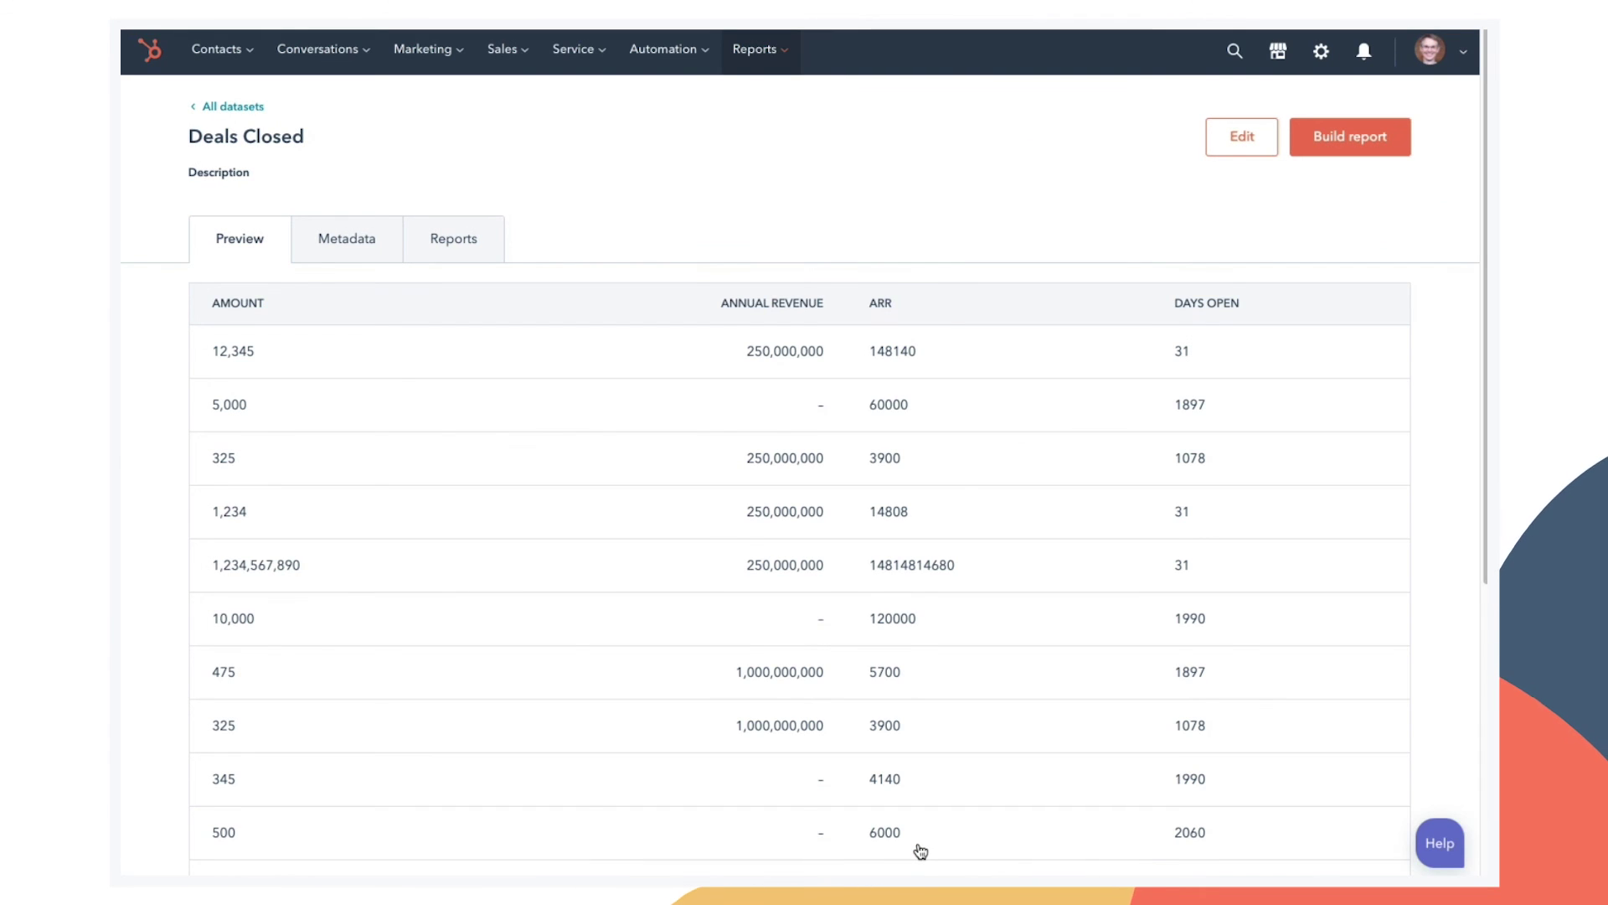
Begin a new report from the saved Deals Closed dataset with Build report
left_click(1367, 155)
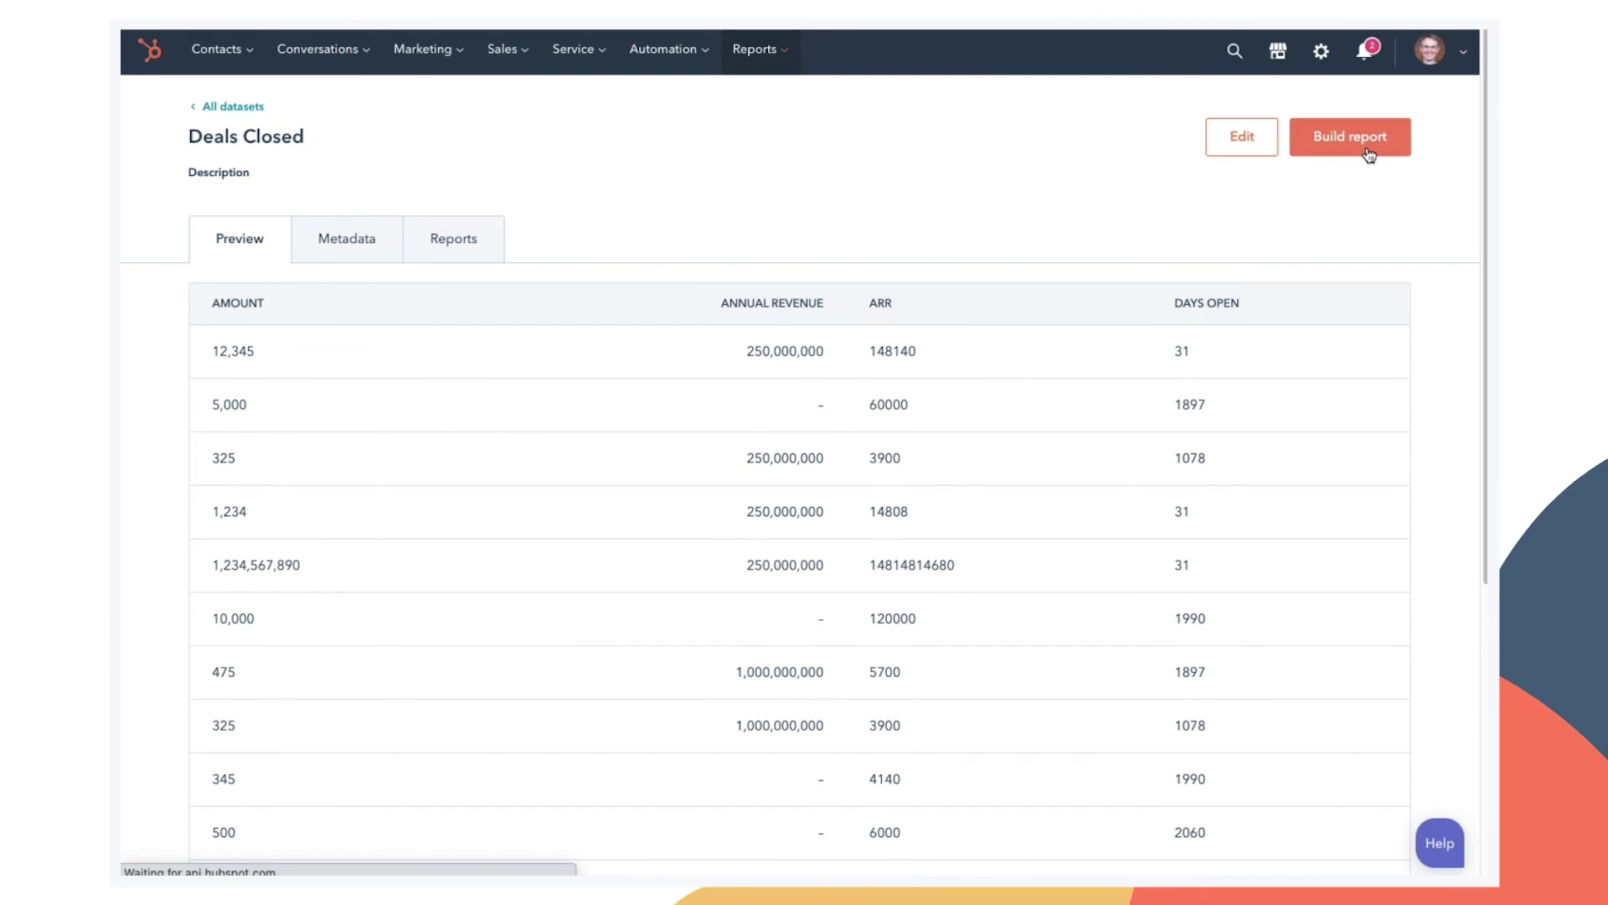